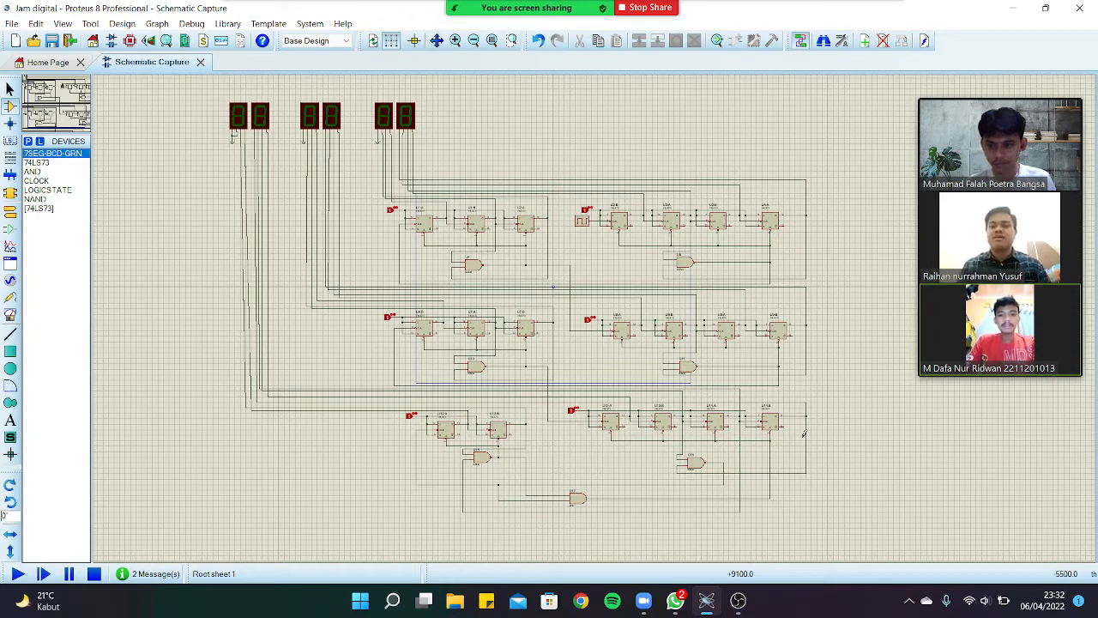
left_click(738, 600)
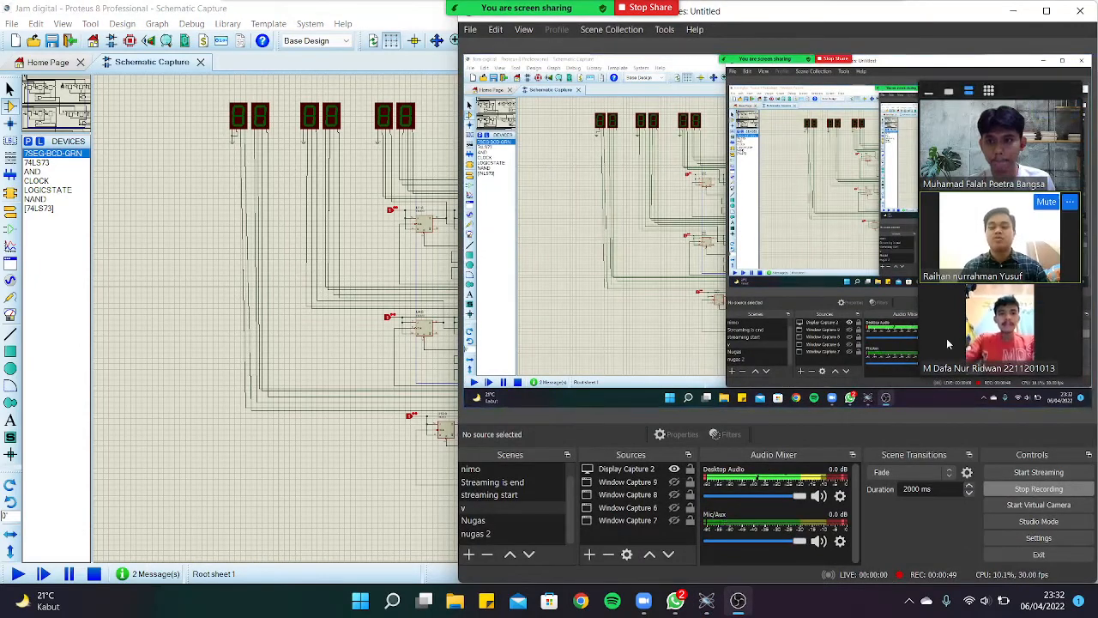
left_click(750, 608)
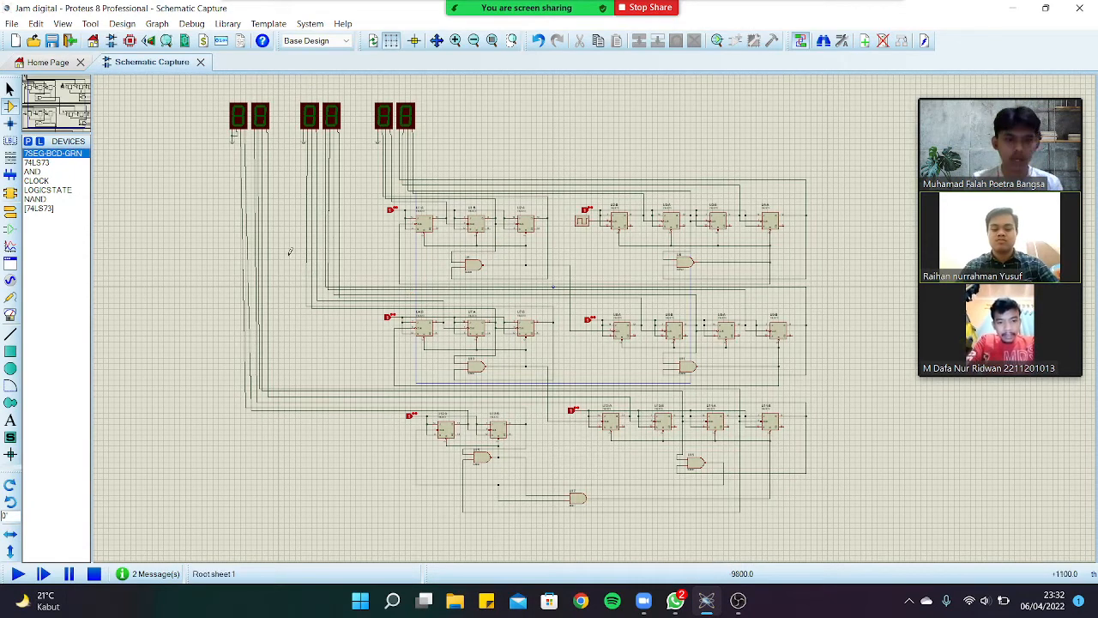
- Place a 7SEG-BCD-GRN display in an empty area of the sheet, away from the existing clock circuit
scroll(137, 199, "up", 3)
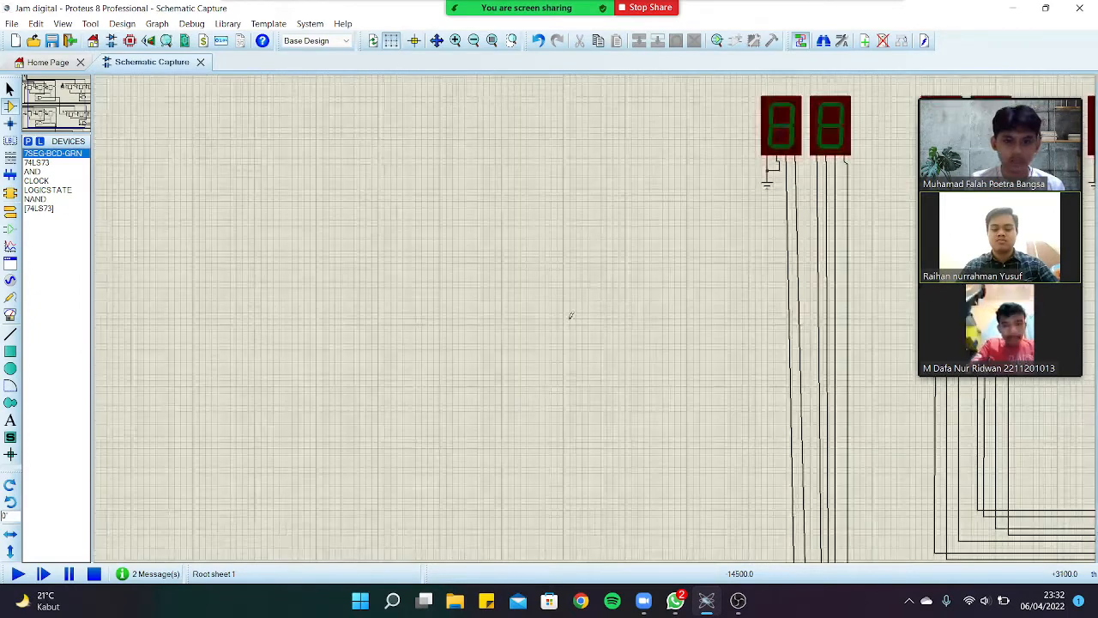
scroll(572, 312, "up", 1)
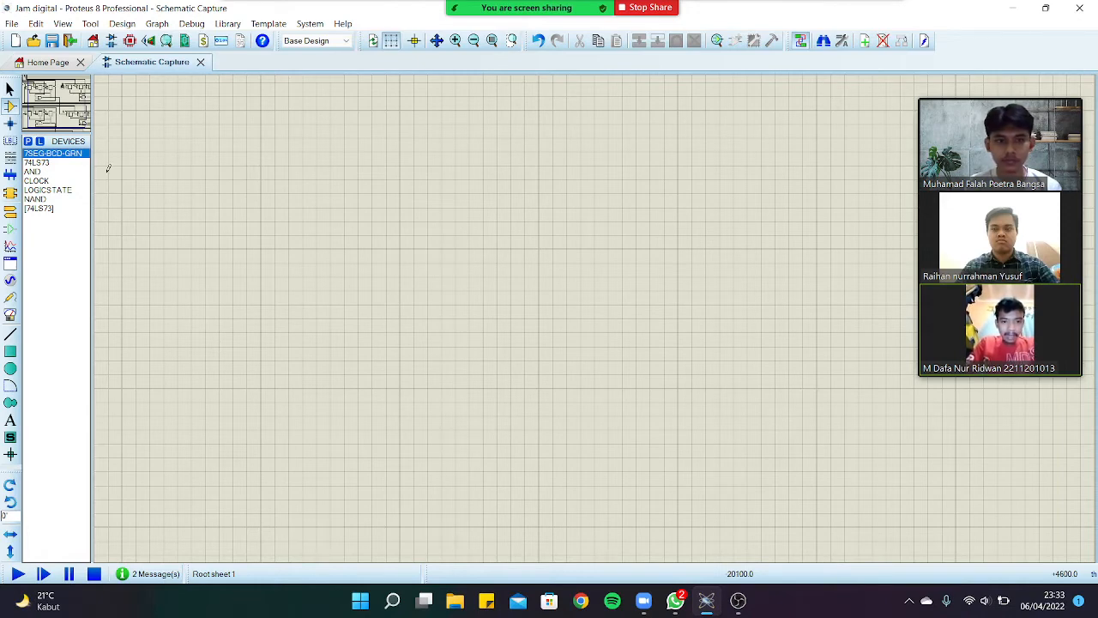
left_click(212, 169)
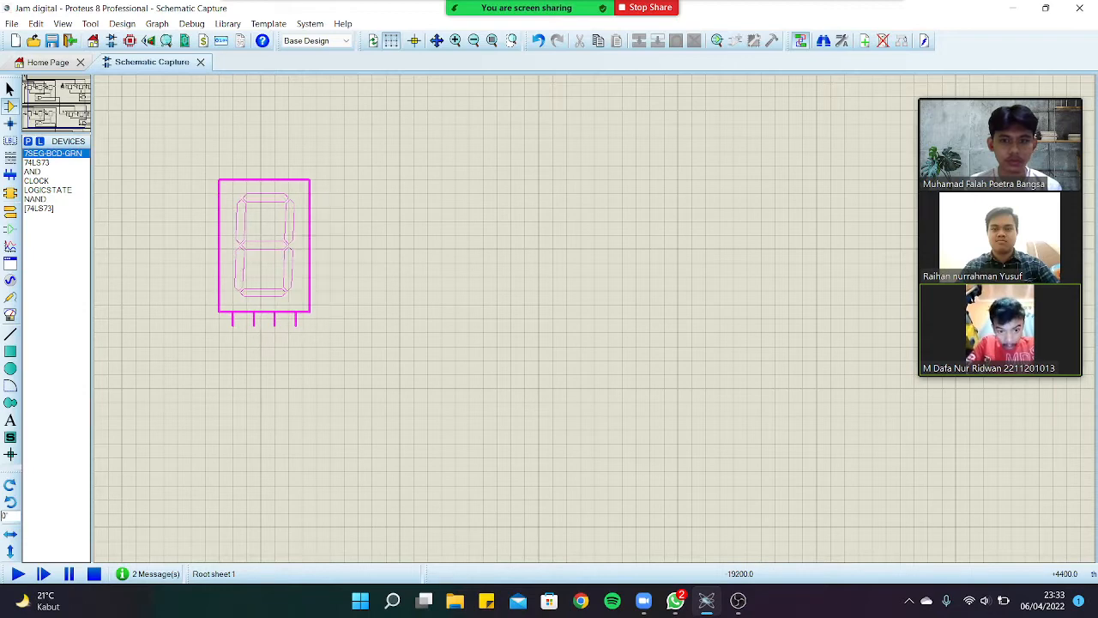
left_click(265, 262)
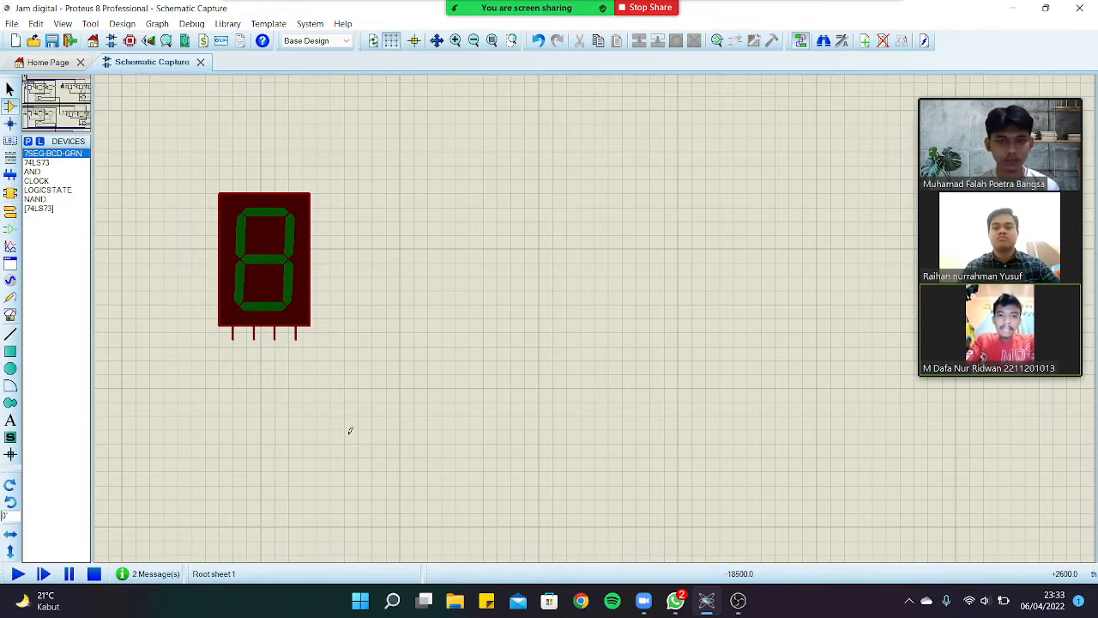
left_click(745, 604)
left_click(746, 605)
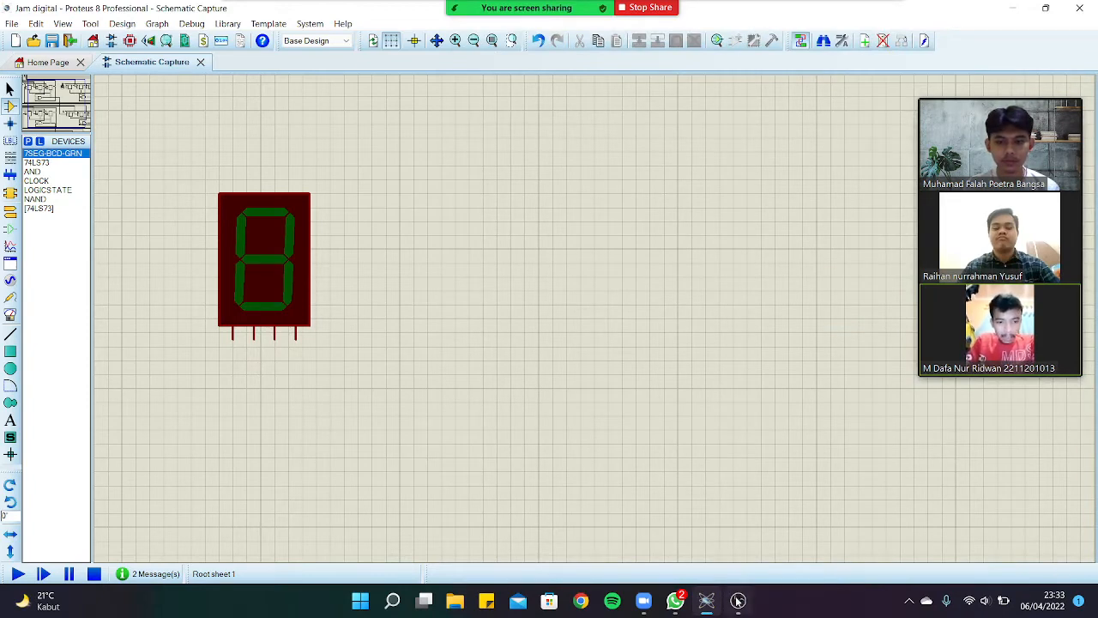
- Place a 74LS73 flip-flop to the right of the standalone seven-segment display
left_click(38, 162)
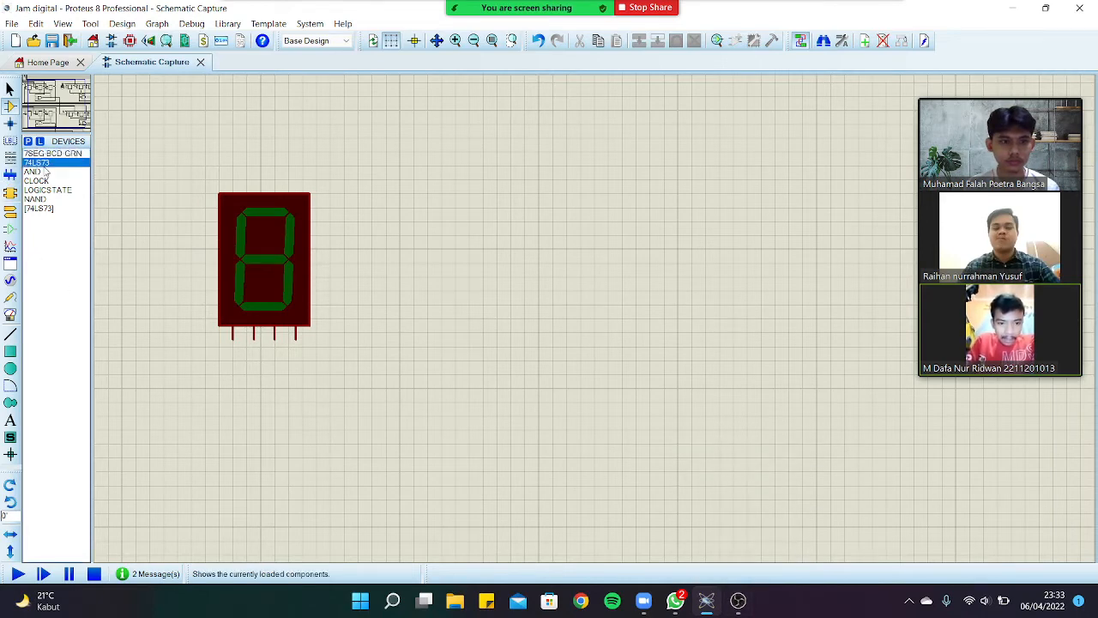
left_click(427, 211)
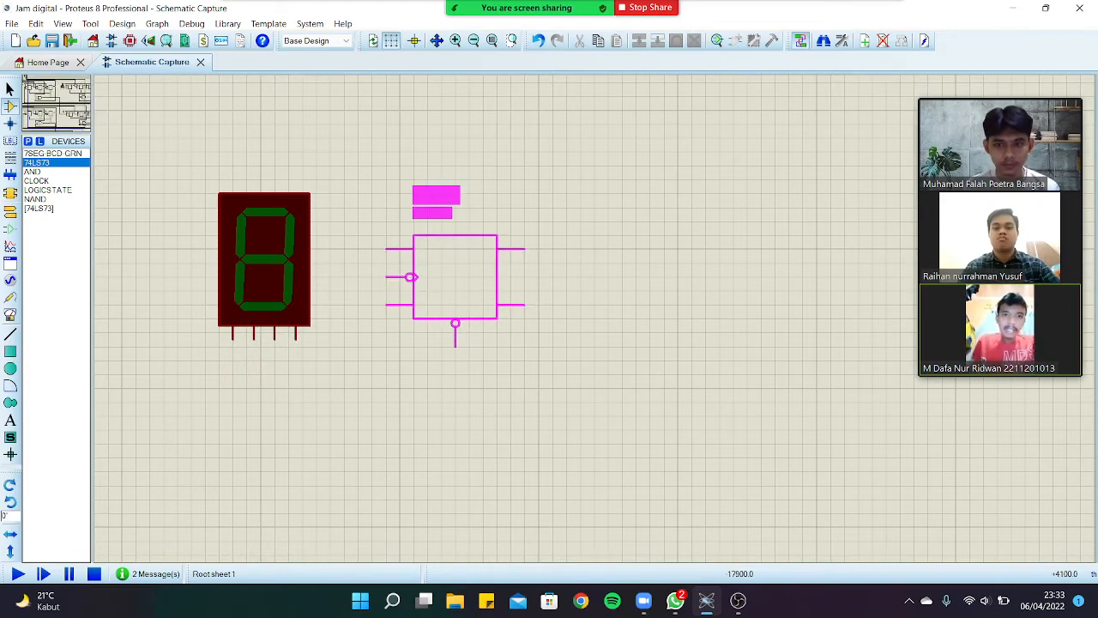
left_click(455, 276)
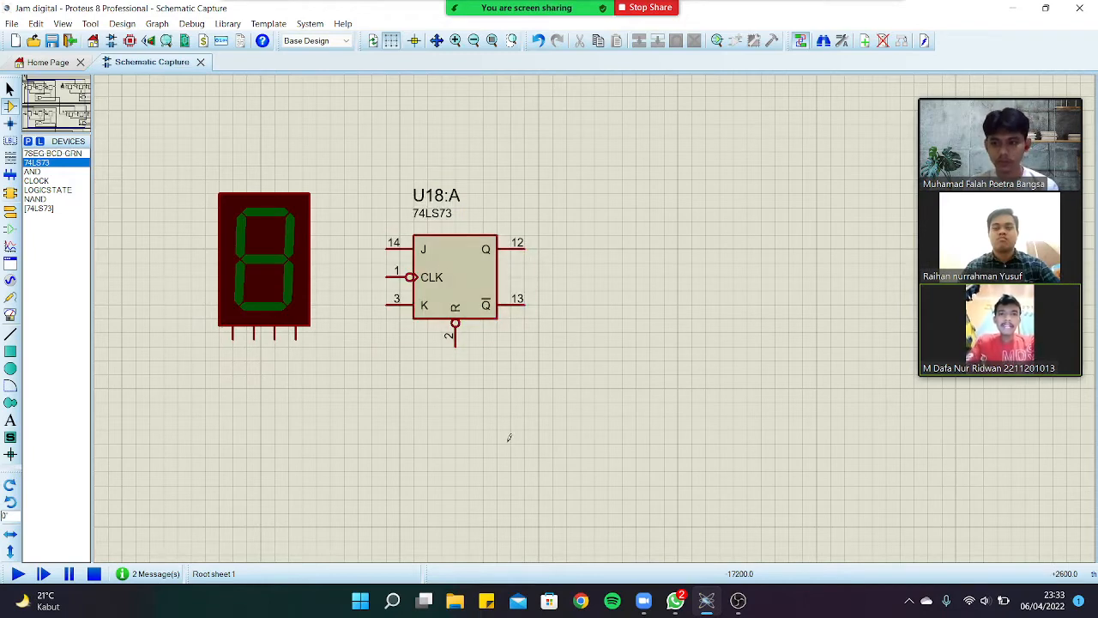
left_click(743, 608)
left_click(737, 609)
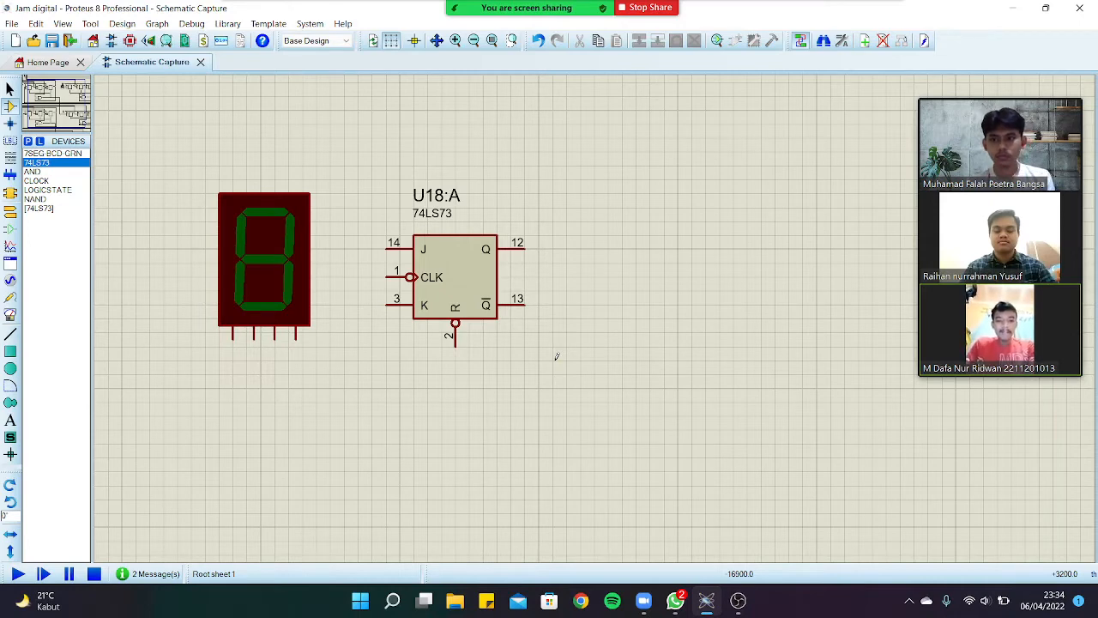
- Place an AND gate to the right of the standalone 74LS73 flip-flop
left_click(45, 173)
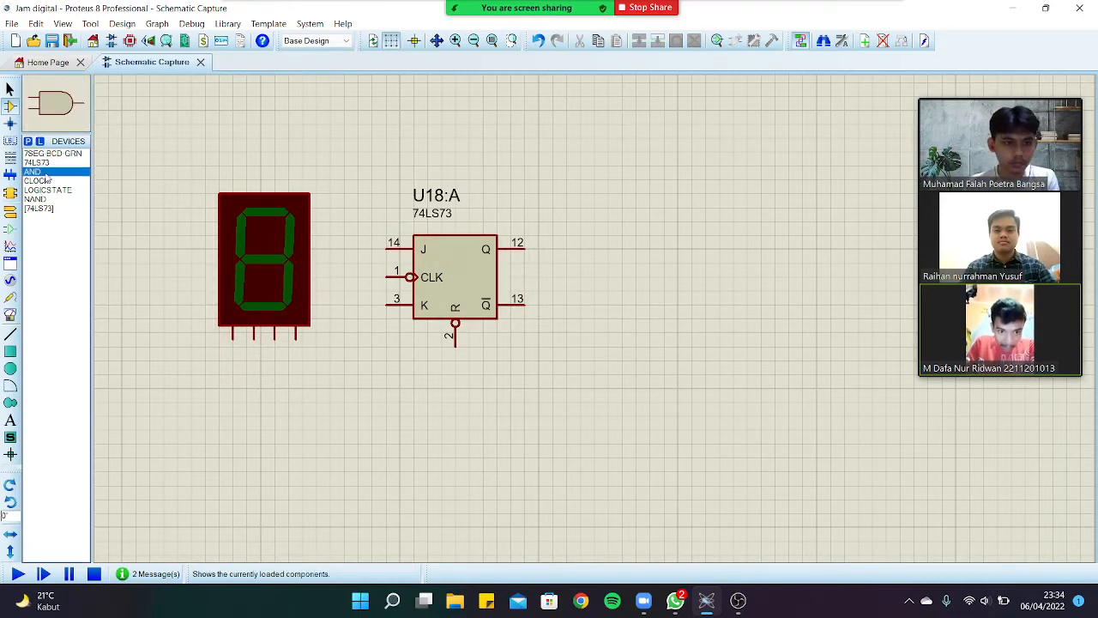
left_click(630, 249)
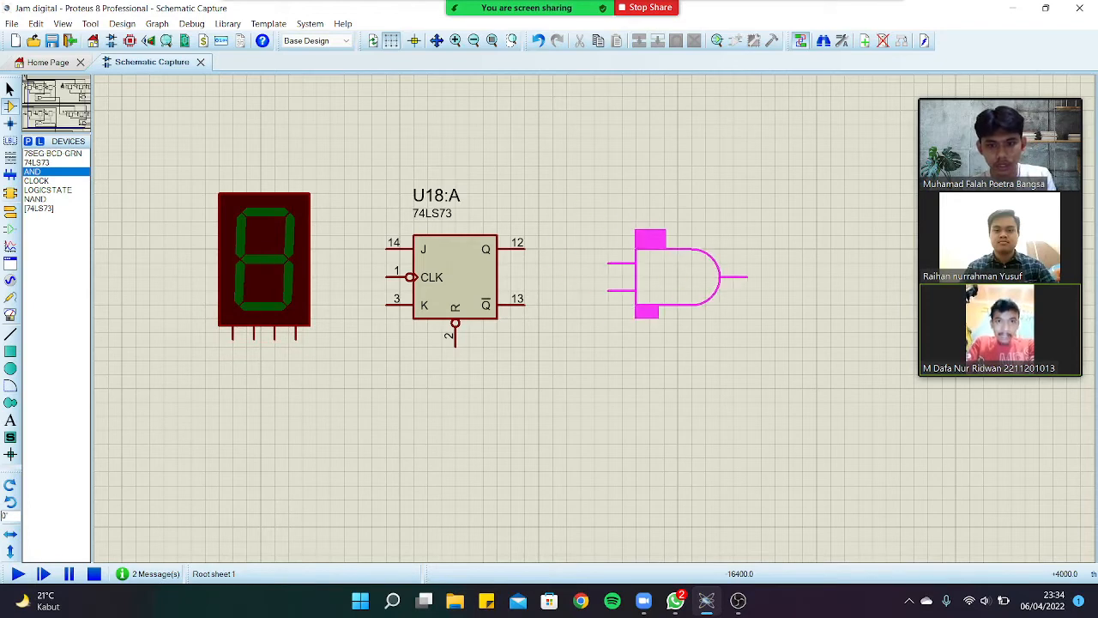
left_click(658, 284)
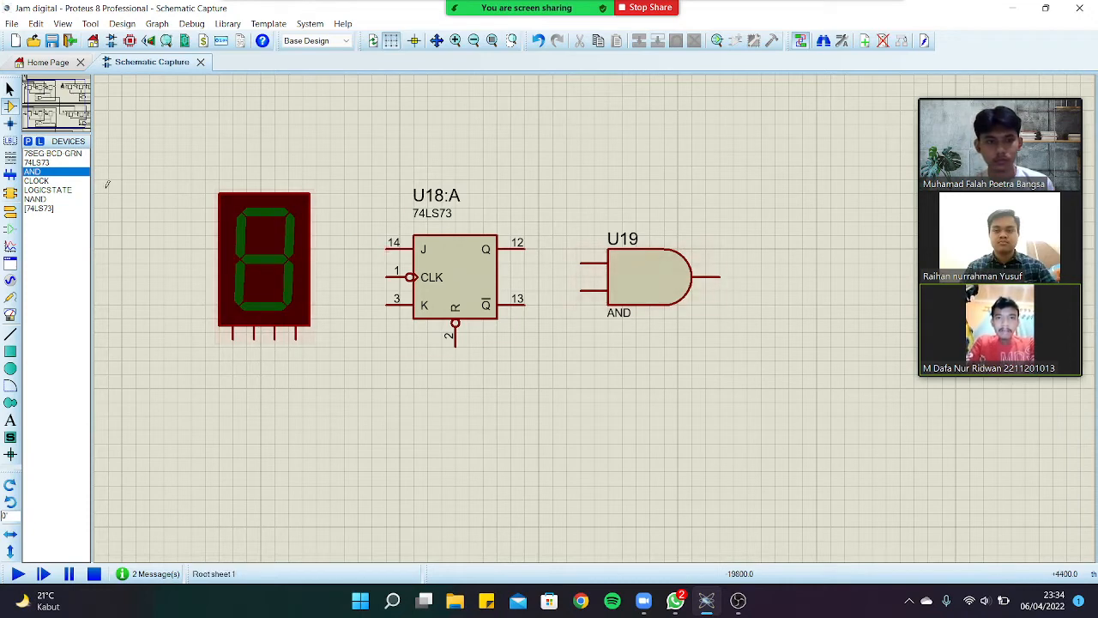
- Place a CLOCK source below the gap between the flip-flop and the AND gate
left_click(48, 182)
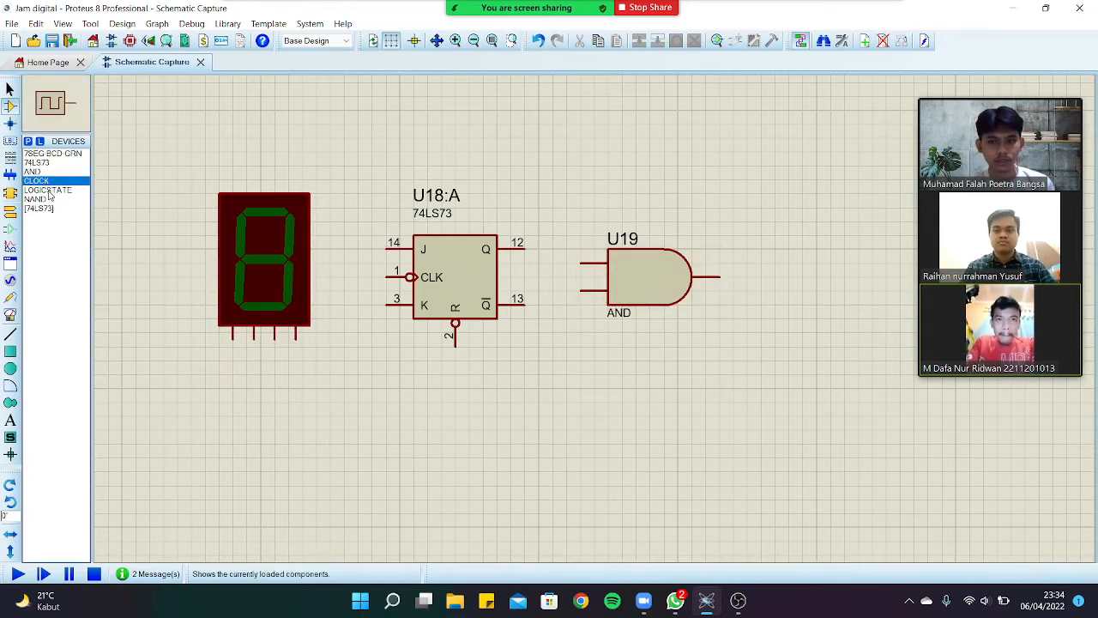
left_click(48, 190)
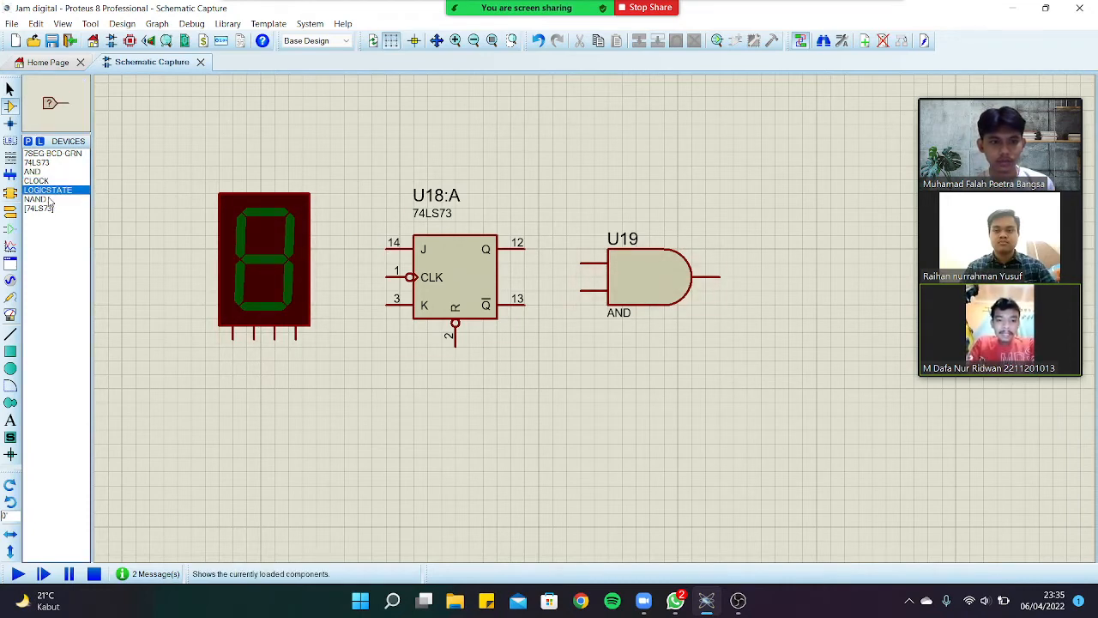
left_click(36, 199)
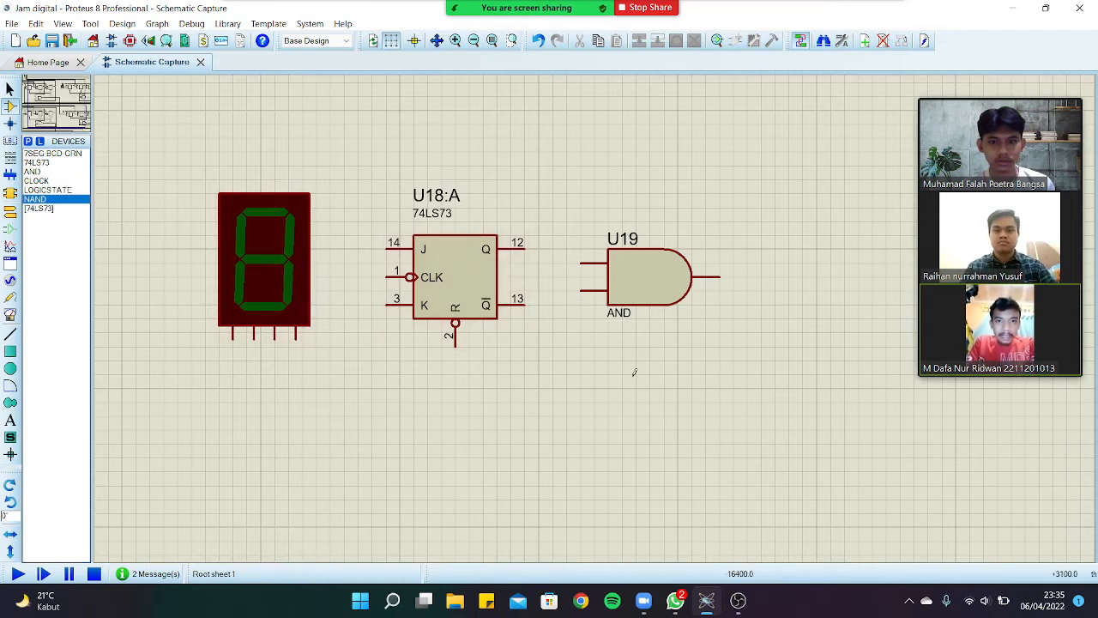
left_click(36, 180)
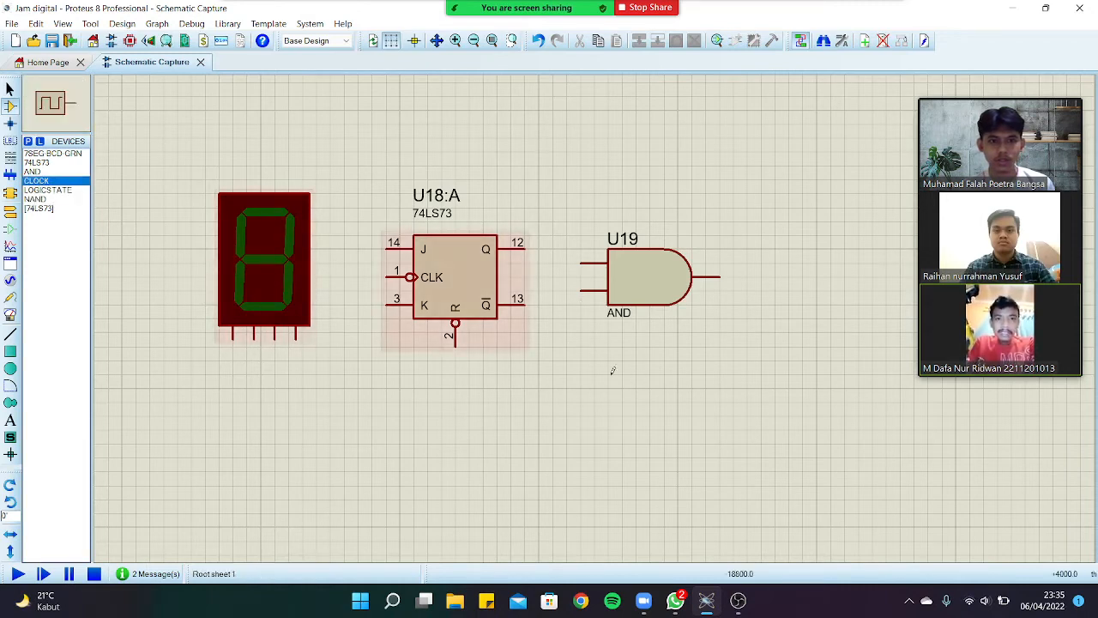
left_click(560, 401)
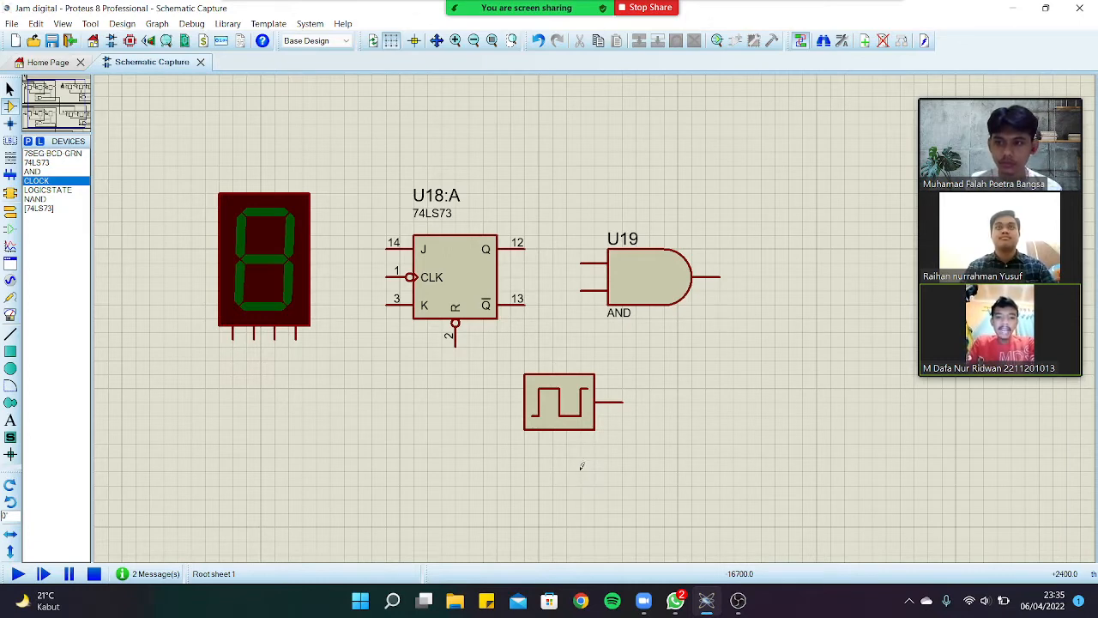
- Place a NAND gate below the gap between the seven-segment display and the flip-flop
left_click(52, 199)
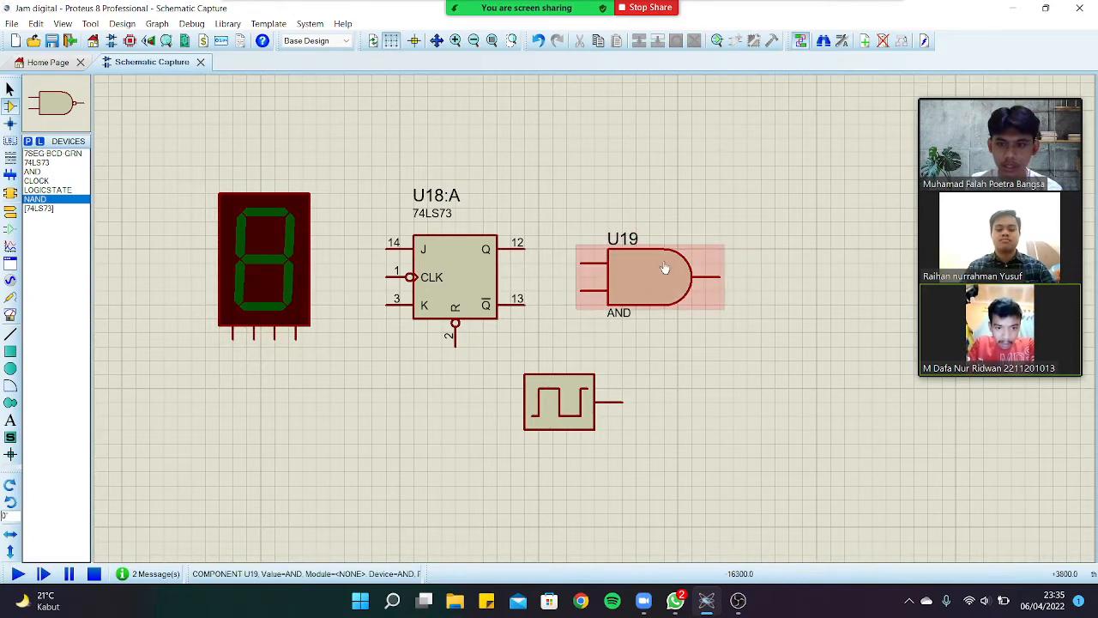
left_click(310, 449)
left_click(356, 404)
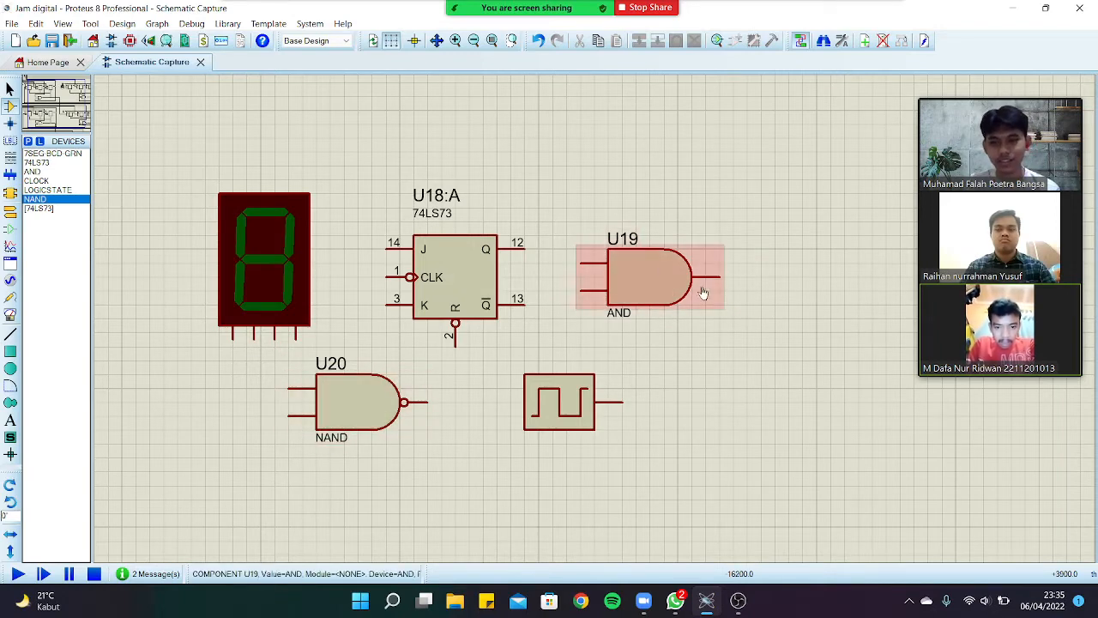
- Move the NAND gate into the upper row, to the right of the AND gate
left_click(655, 291)
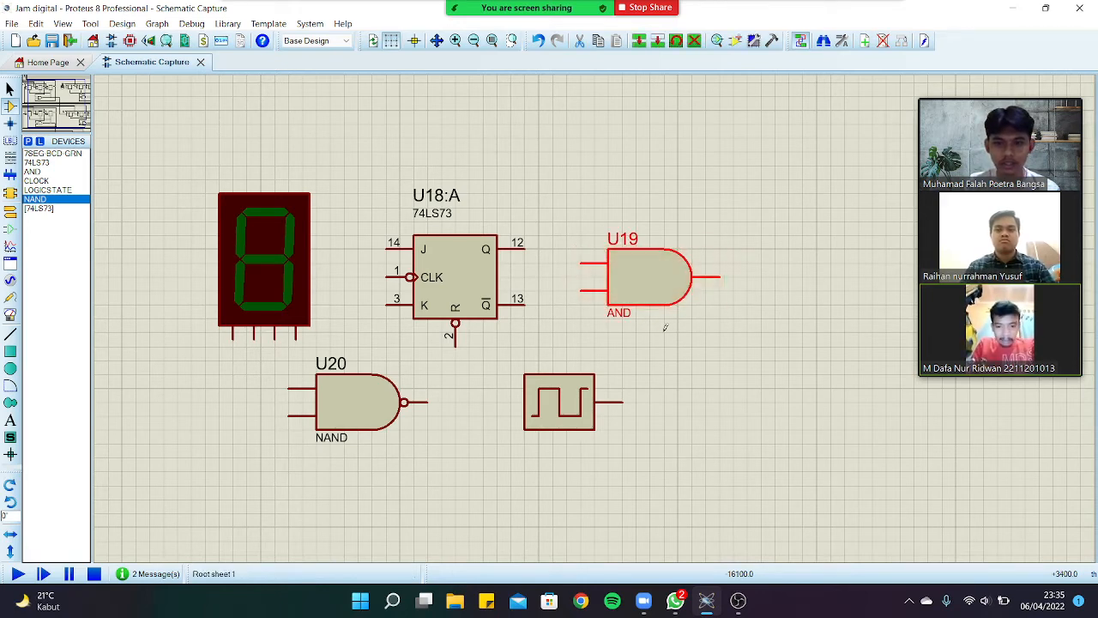
left_click(665, 327)
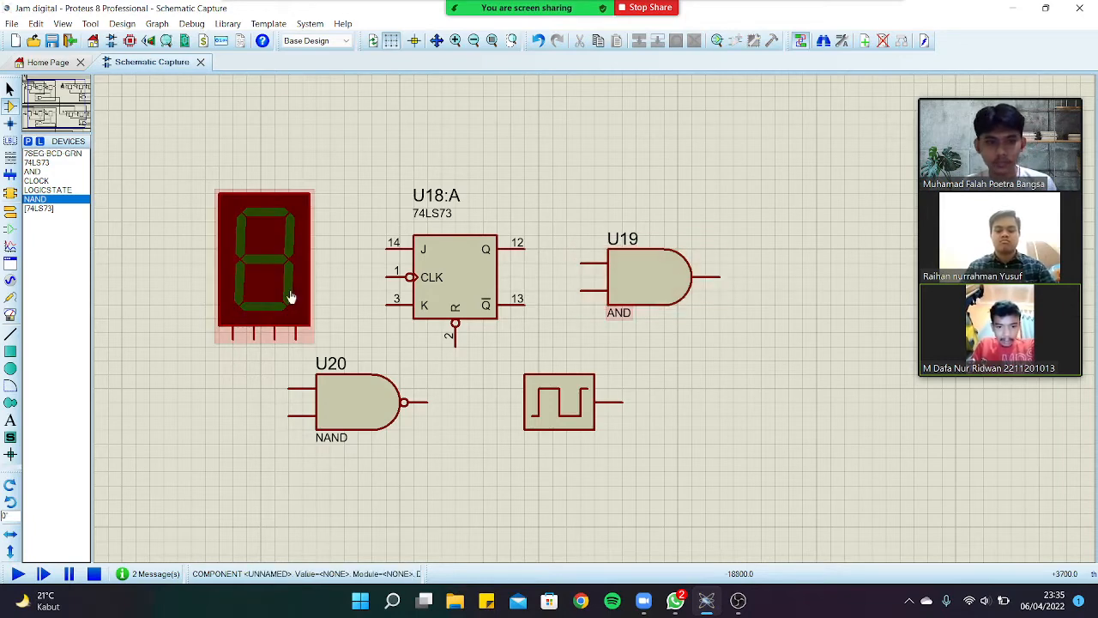
left_click(348, 421)
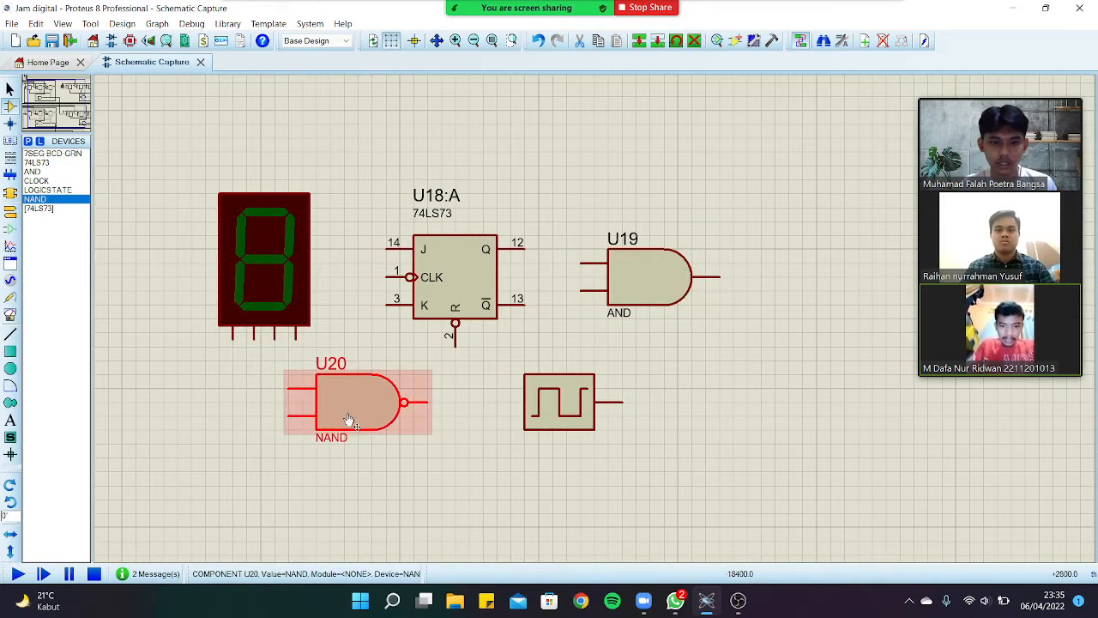
left_click_drag(372, 407, 829, 281)
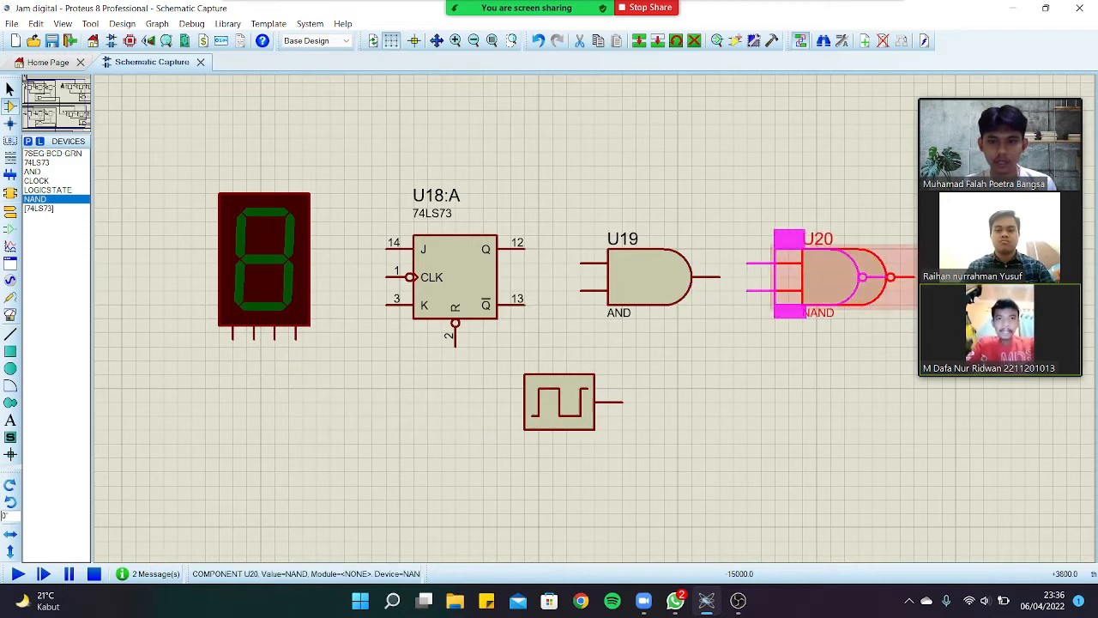
left_click(827, 404)
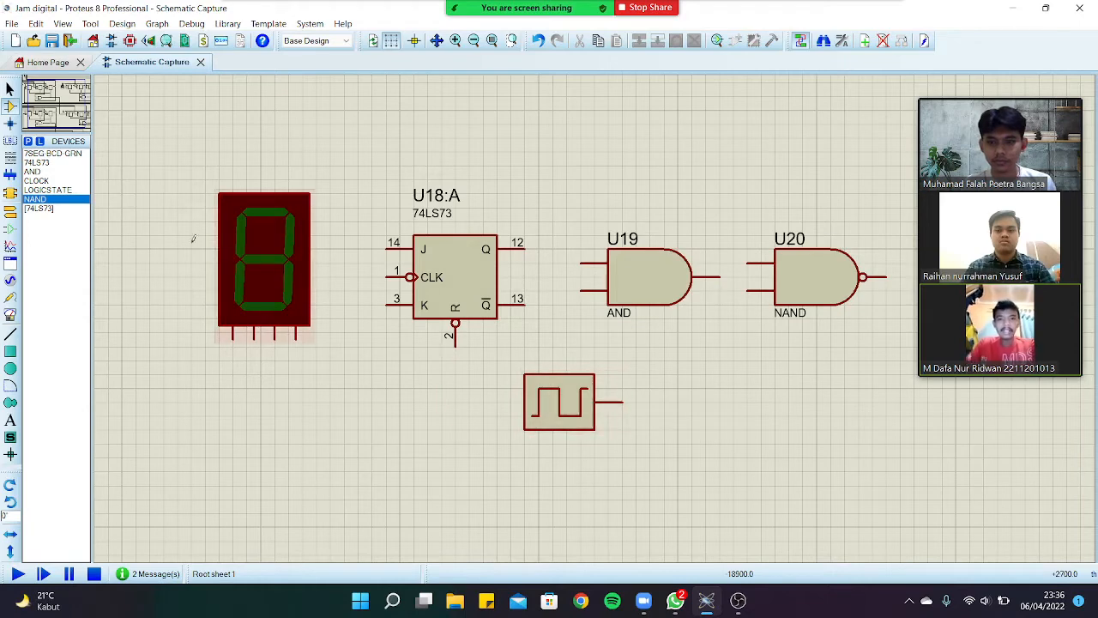
- Place a LOGICSTATE input to the left of the clock source, below the display and flip-flop
left_click(72, 189)
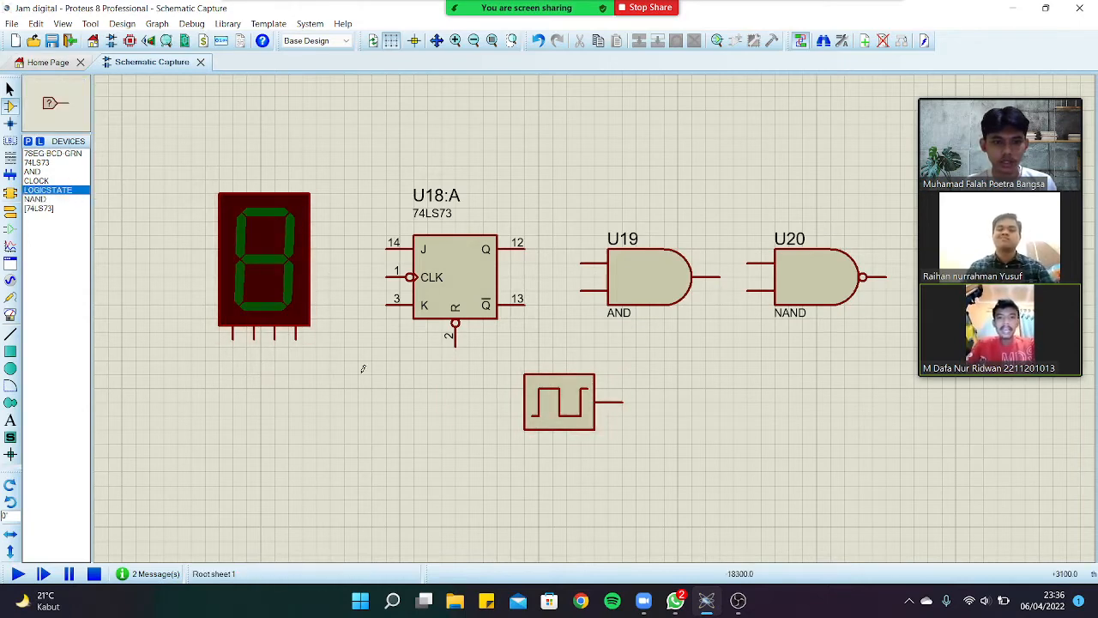
left_click(355, 403)
left_click(360, 403)
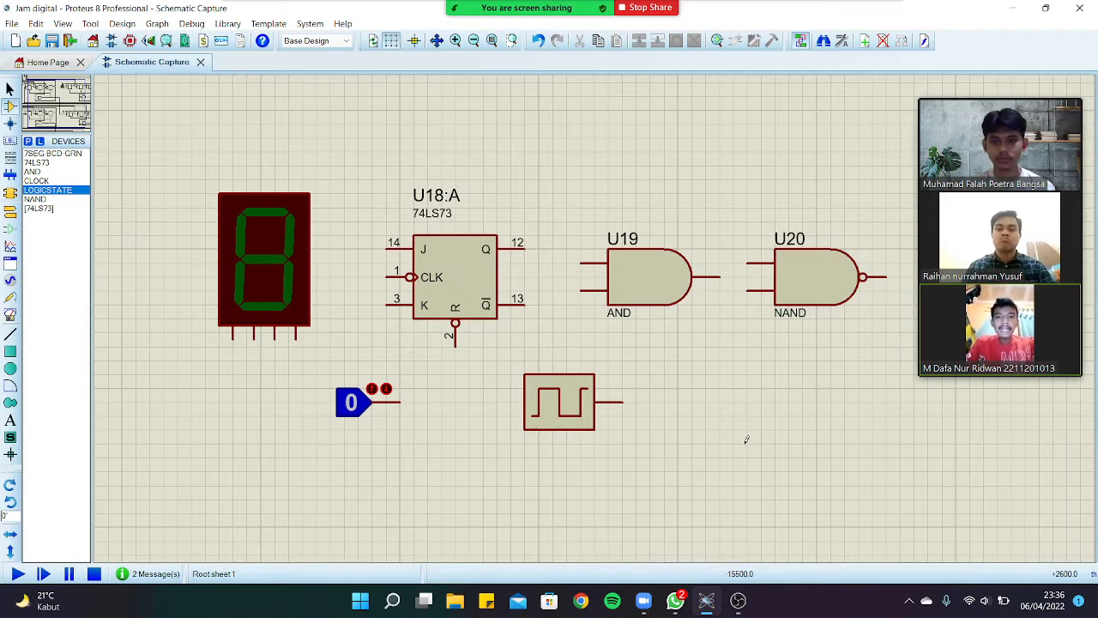
- Toggle the LOGICSTATE input between its states, leaving it at 1
left_click(797, 320)
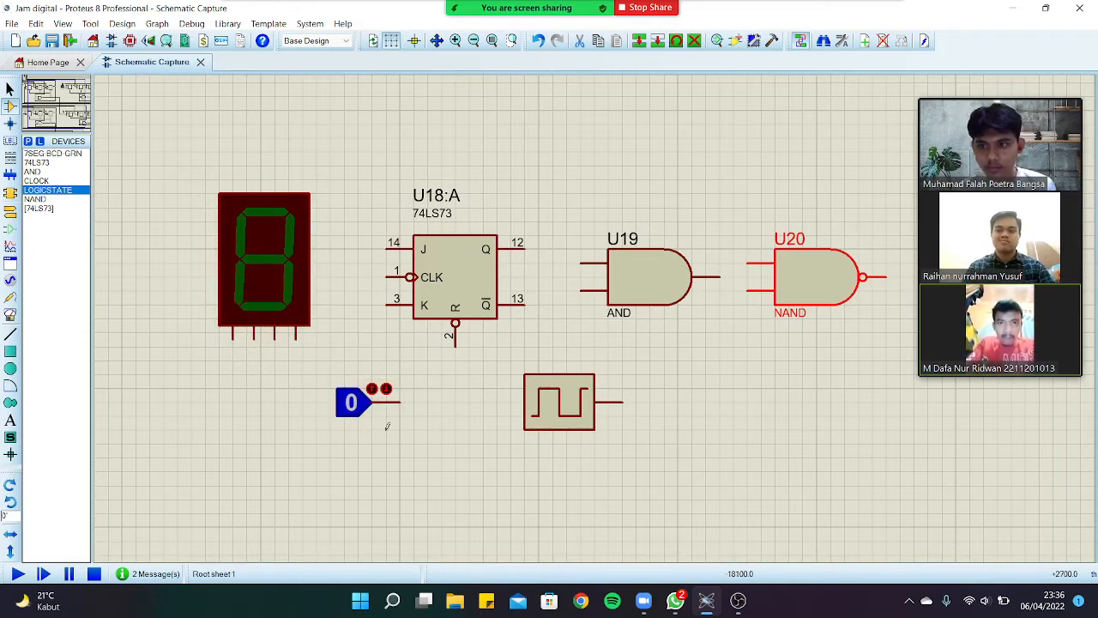
left_click(364, 411)
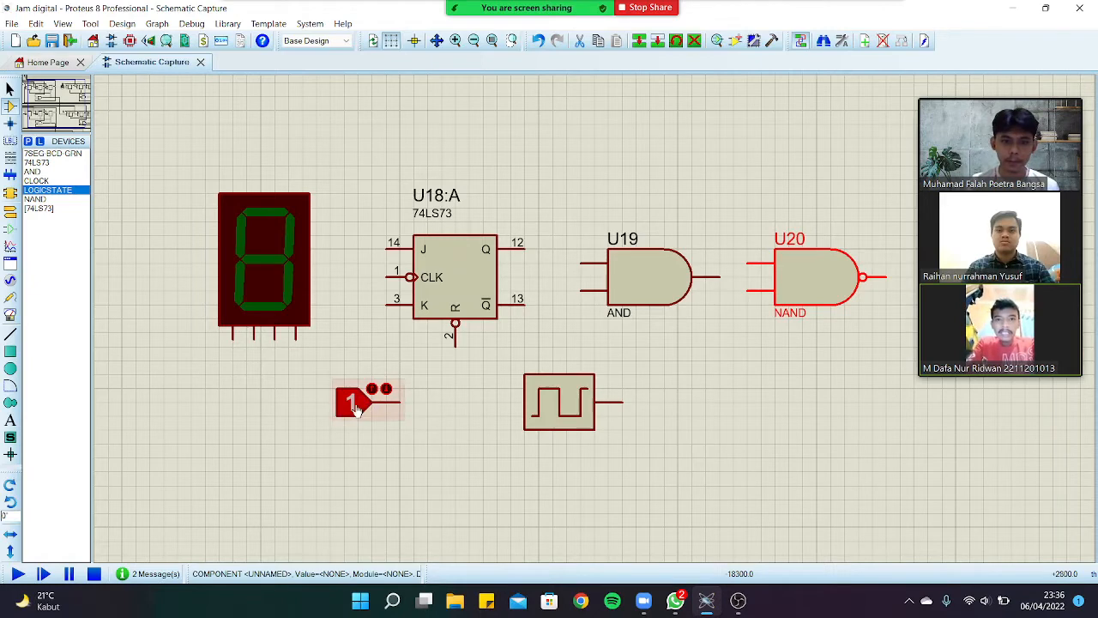
left_click(363, 409)
left_click(364, 410)
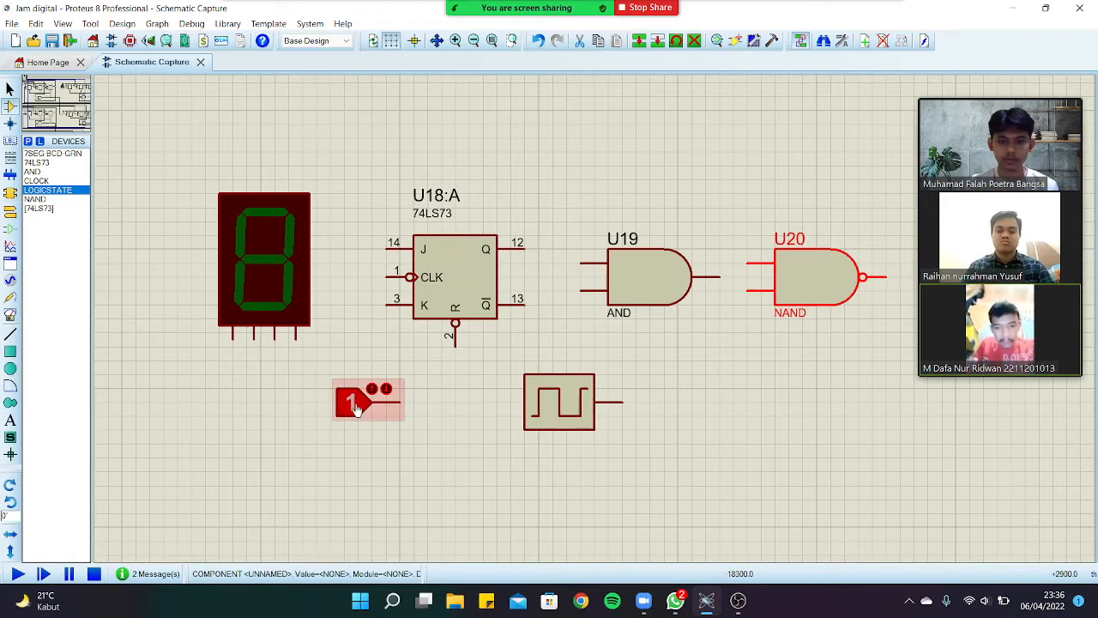
left_click(393, 415)
left_click(360, 405)
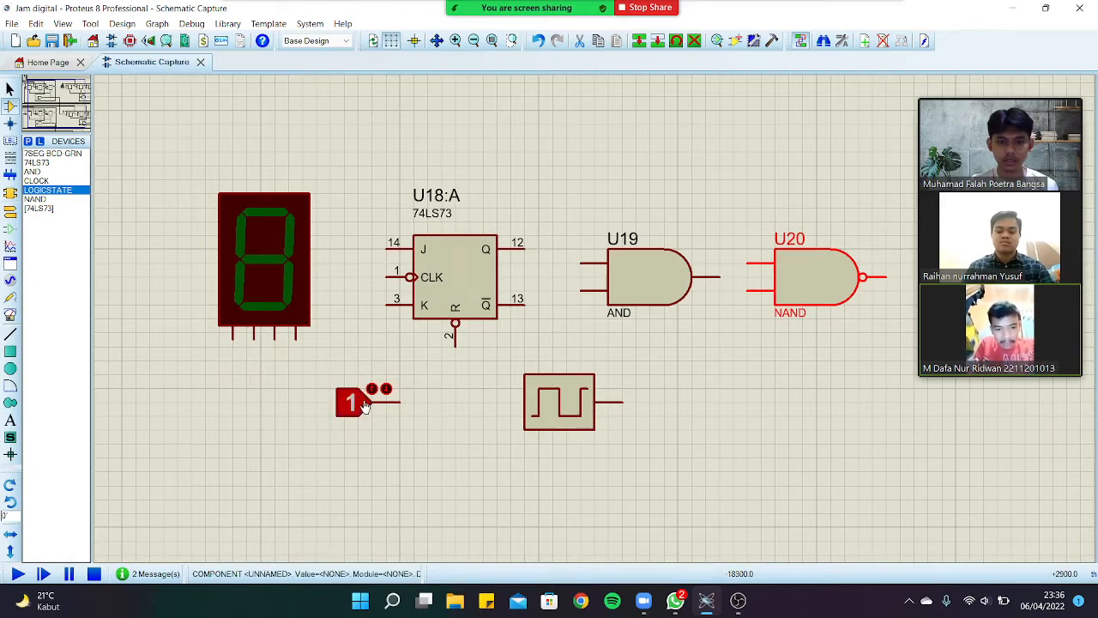
left_click(363, 408)
left_click(364, 412)
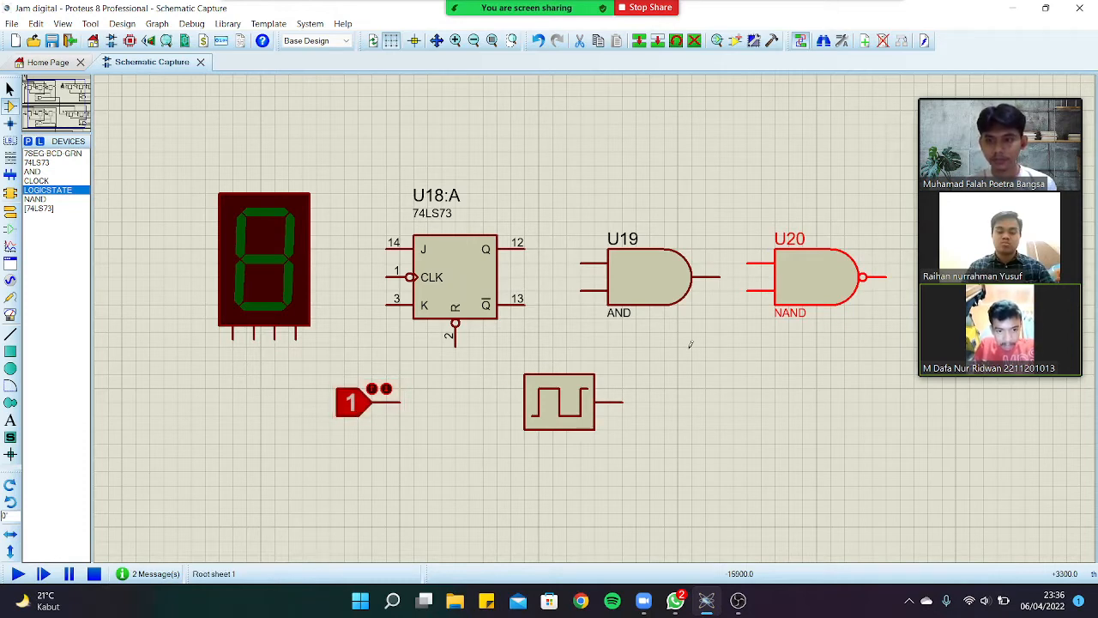
- View the NAND gate's component properties and close them without making changes
double_click(799, 276)
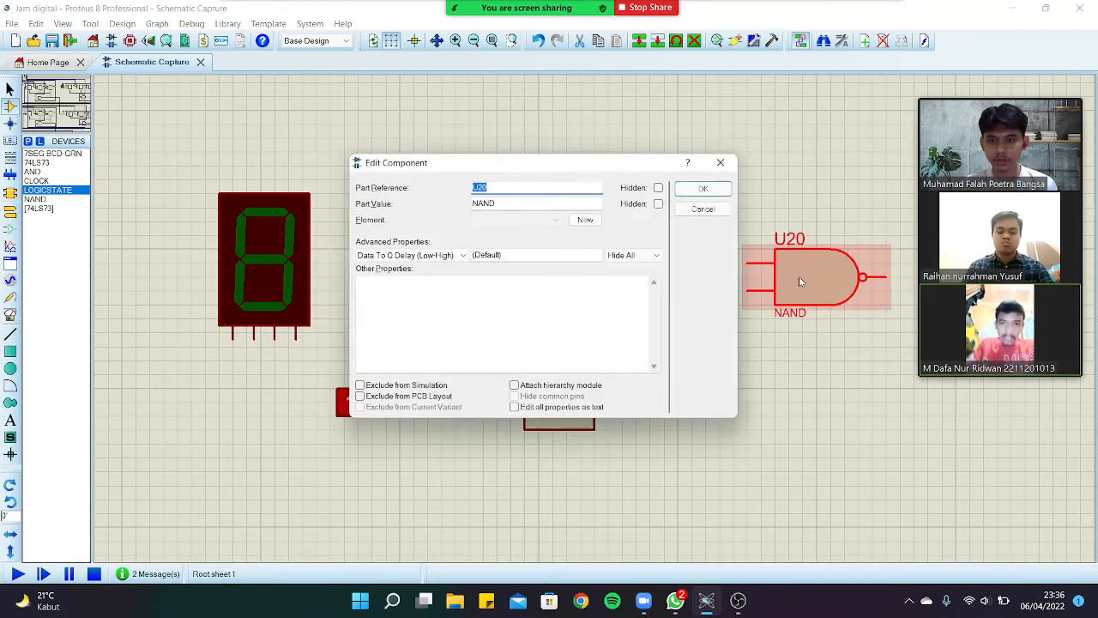
left_click(705, 208)
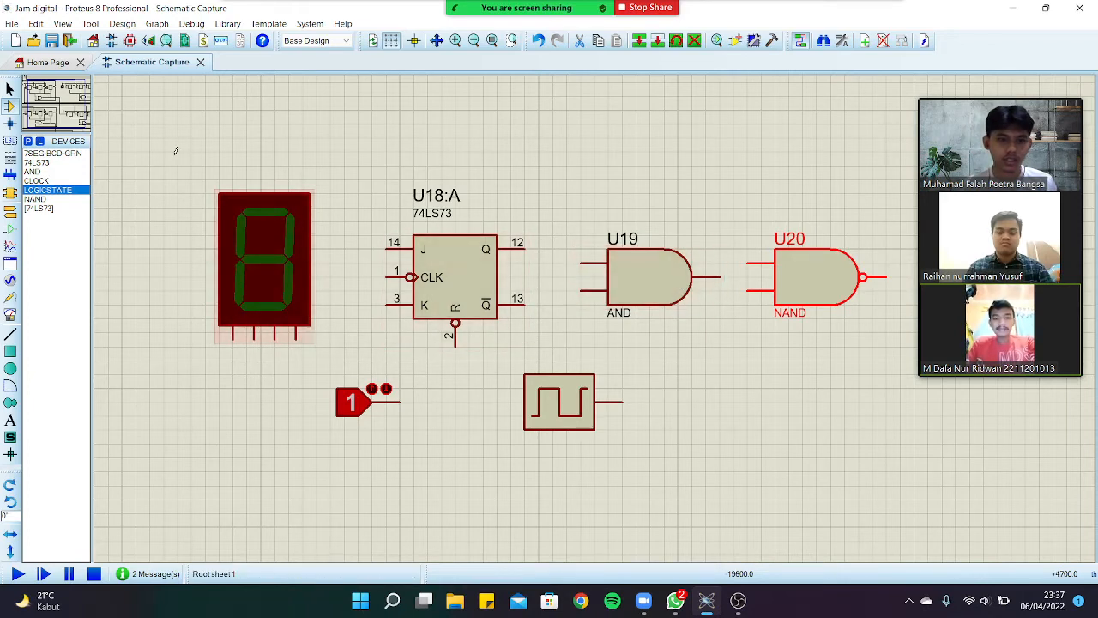
- Delete all the sample components placed in the empty area: the display, flip-flop, AND and NAND gates, LOGICSTATE and clock source
left_click_drag(205, 152, 652, 387)
left_click(709, 397)
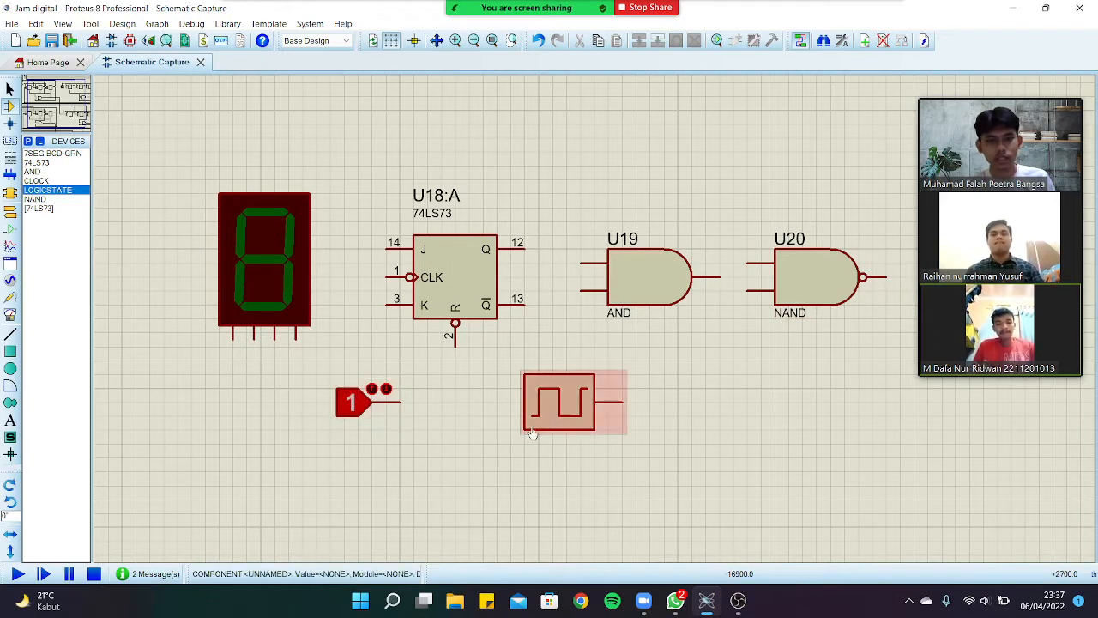
left_click_drag(163, 137, 886, 498)
key("Delete")
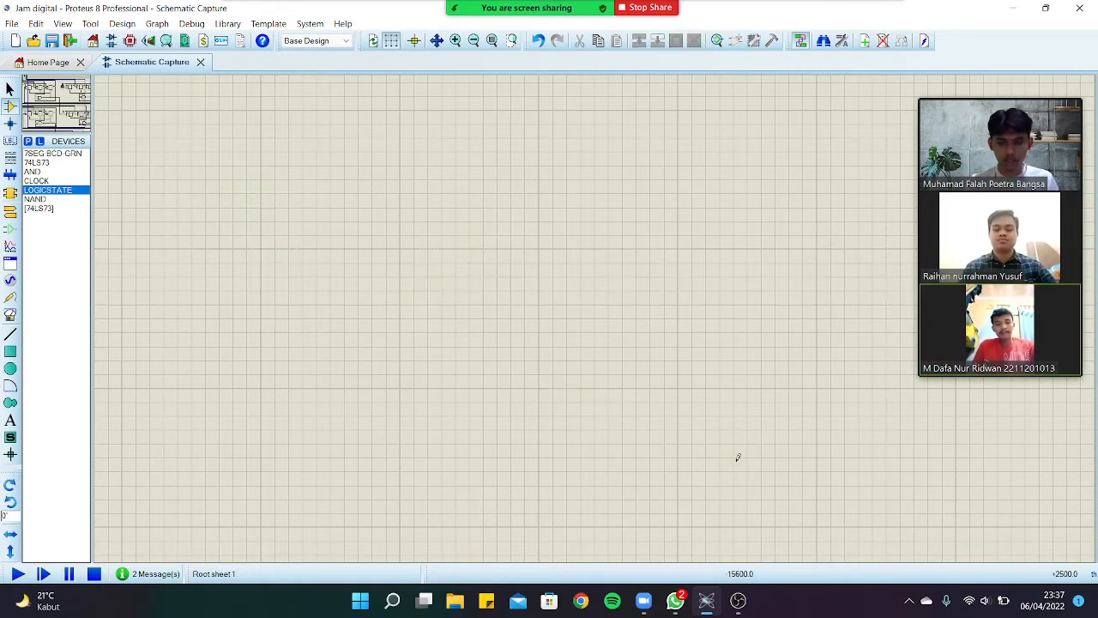
- Examine the digital clock schematic's overall layout and its upper counter row with the clock source
scroll(737, 457, "down", 2)
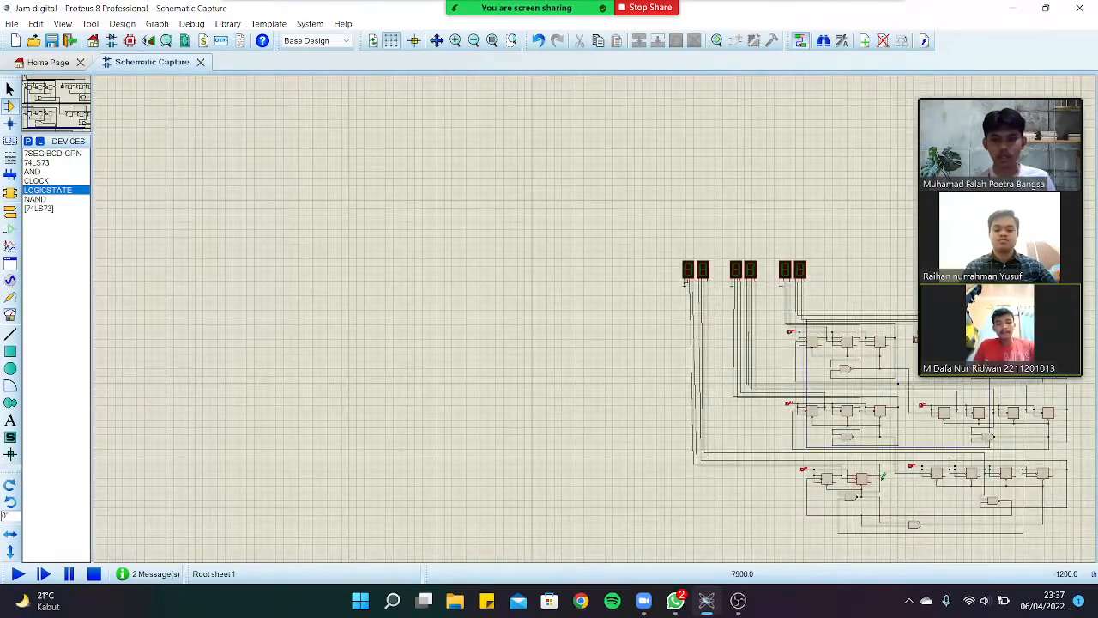
scroll(475, 253, "up", 3)
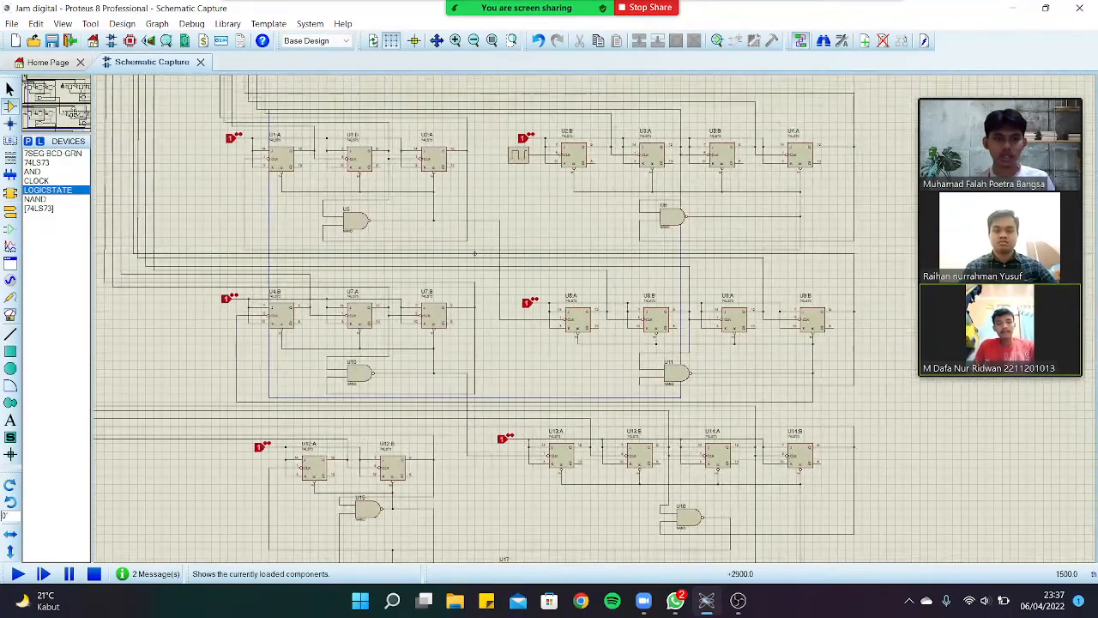
left_click(68, 96)
scroll(64, 94, "down", 1)
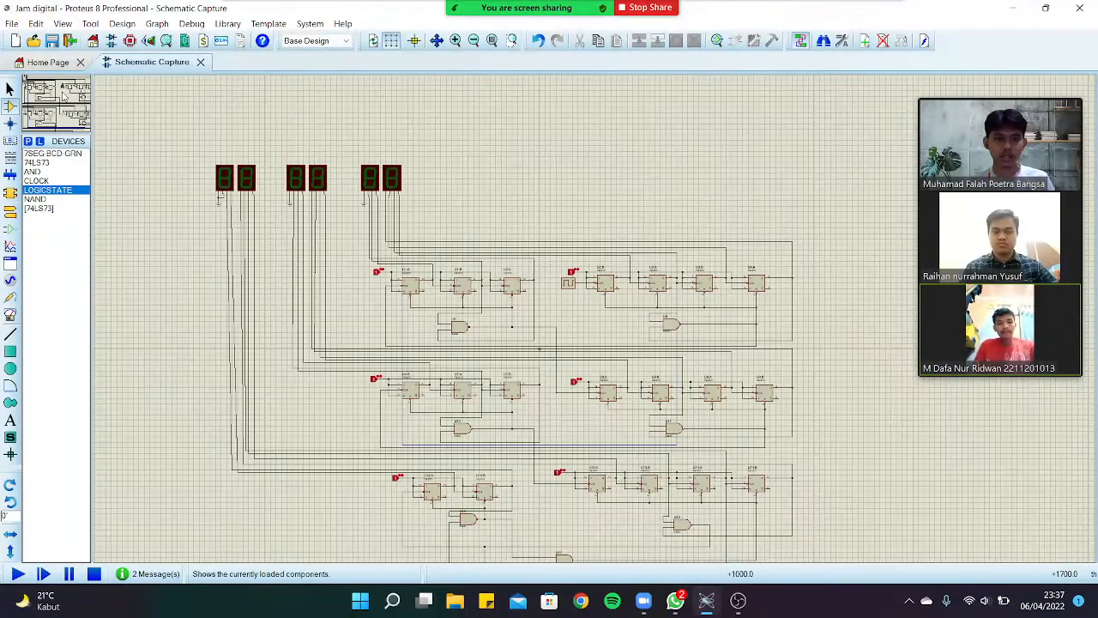
scroll(451, 262, "up", 1)
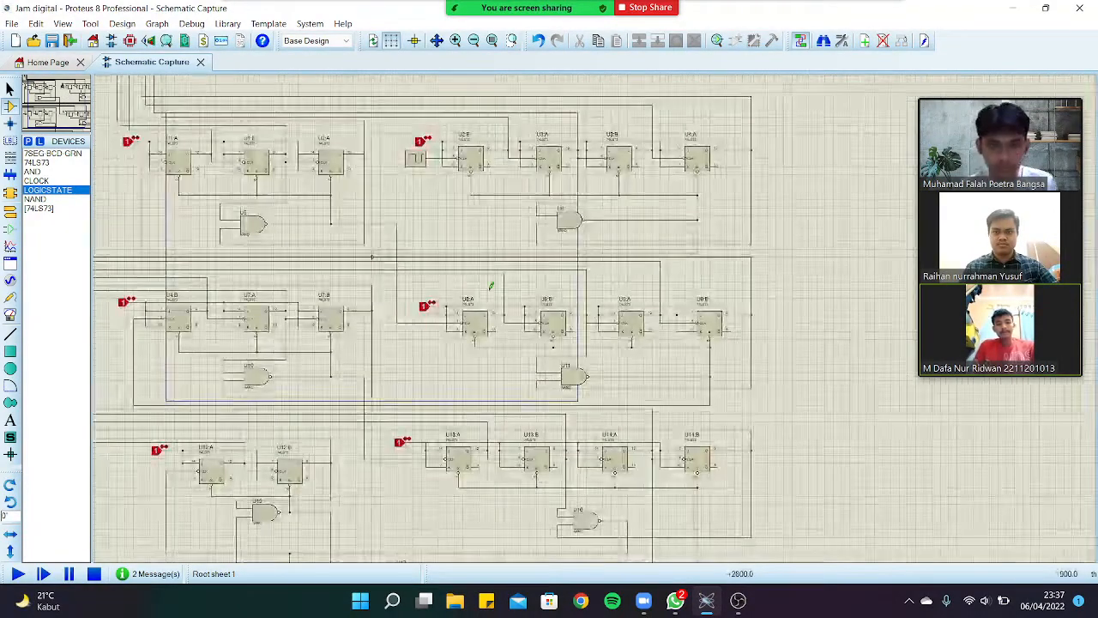
scroll(304, 193, "down", 1)
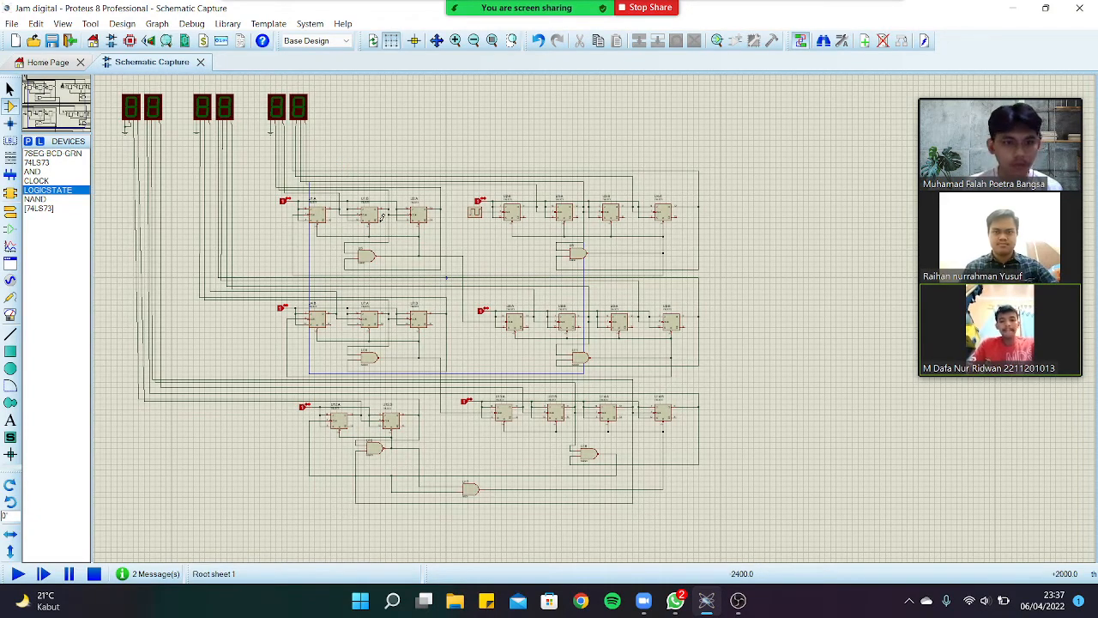
scroll(314, 215, "up", 1)
middle_click(630, 337)
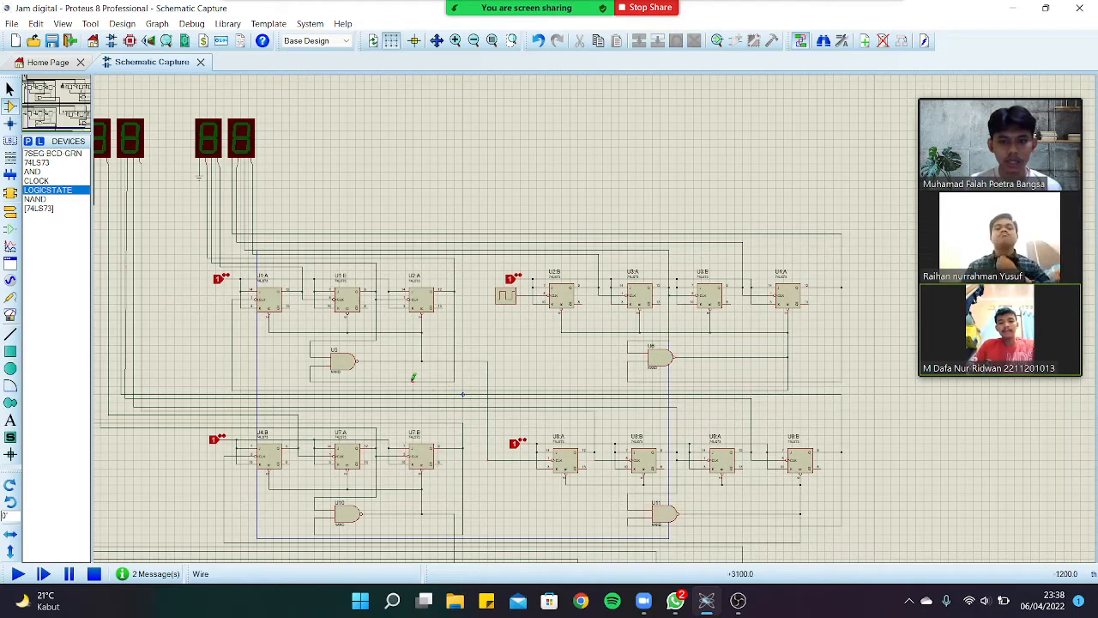
- Examine the middle and lower counter rows, including their NAND gates and AND gate U17, and how they connect to the upper row
scroll(598, 337, "up", 2)
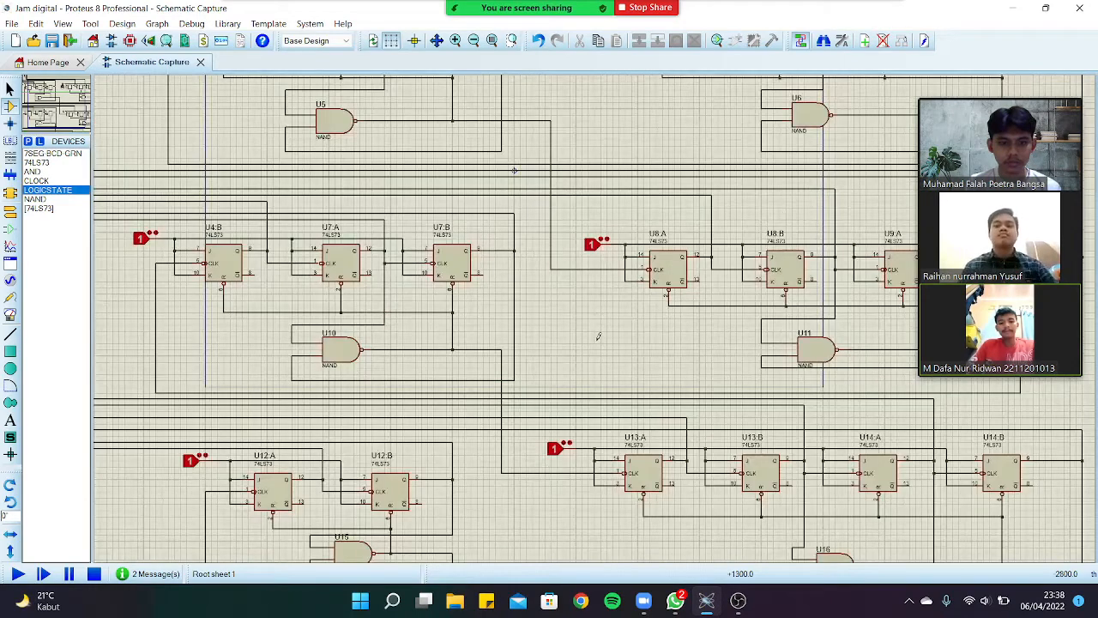
scroll(598, 336, "down", 1)
left_click(67, 129)
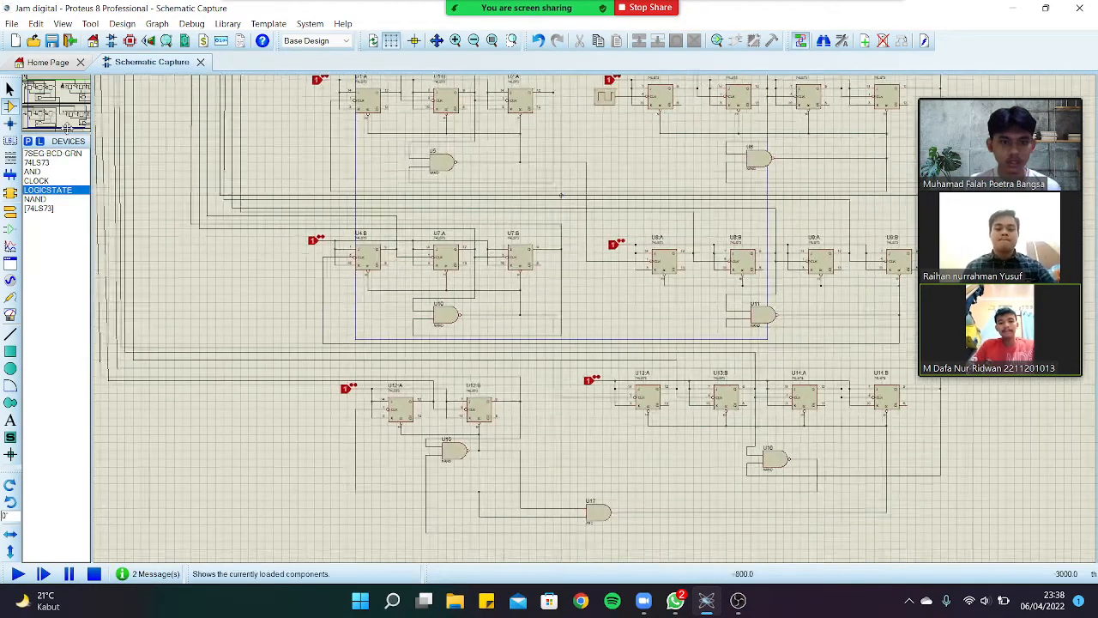
left_click(81, 130)
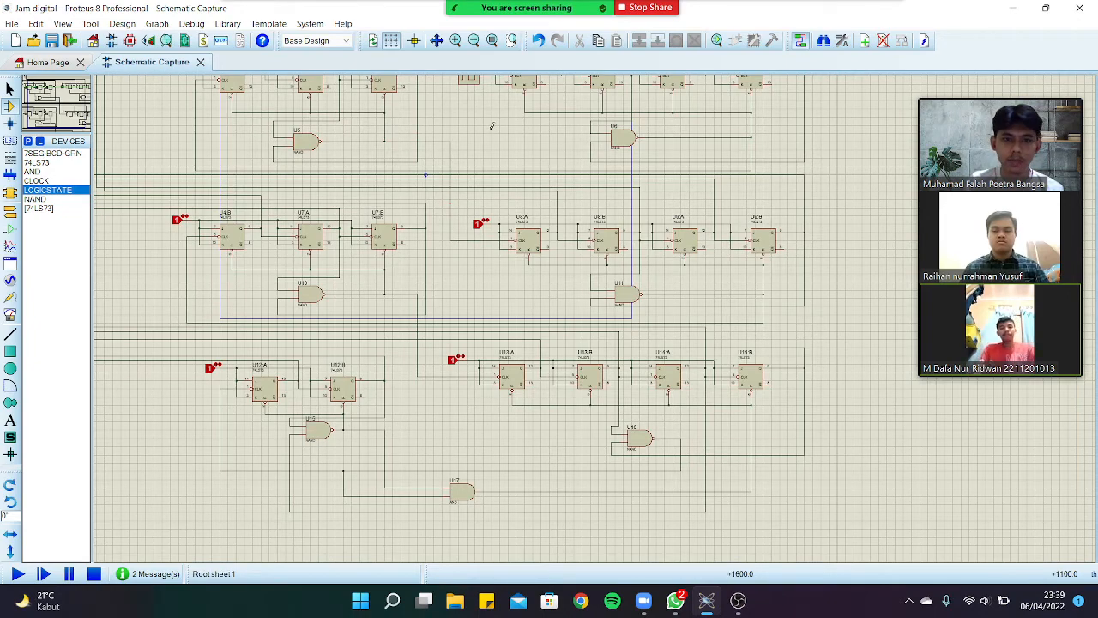
scroll(594, 317, "down", 1)
scroll(522, 184, "up", 1)
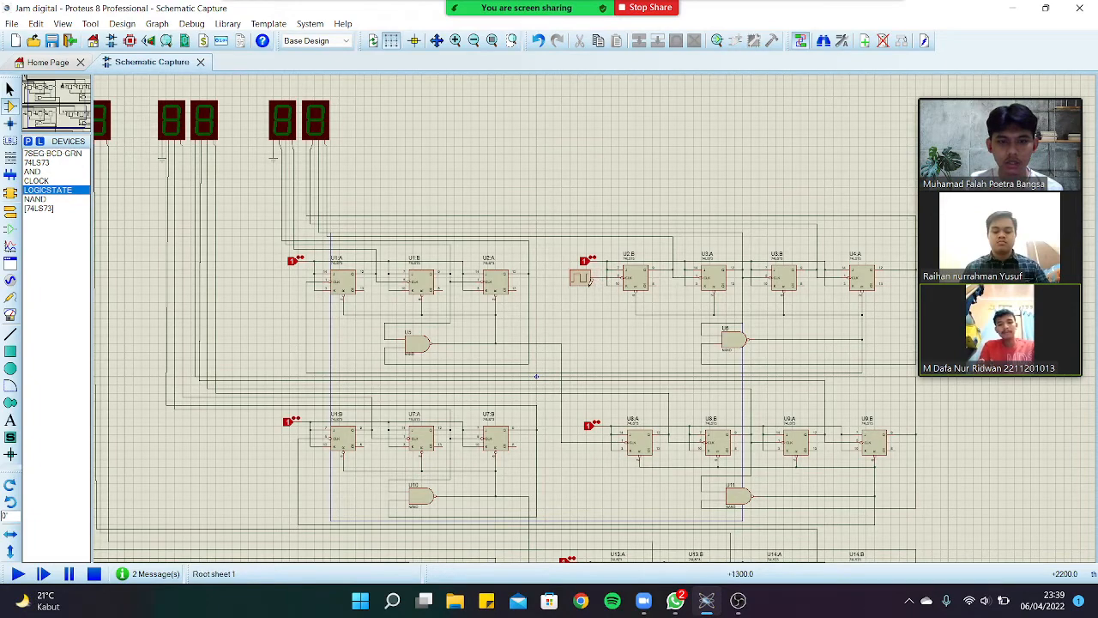
scroll(590, 287, "down", 1)
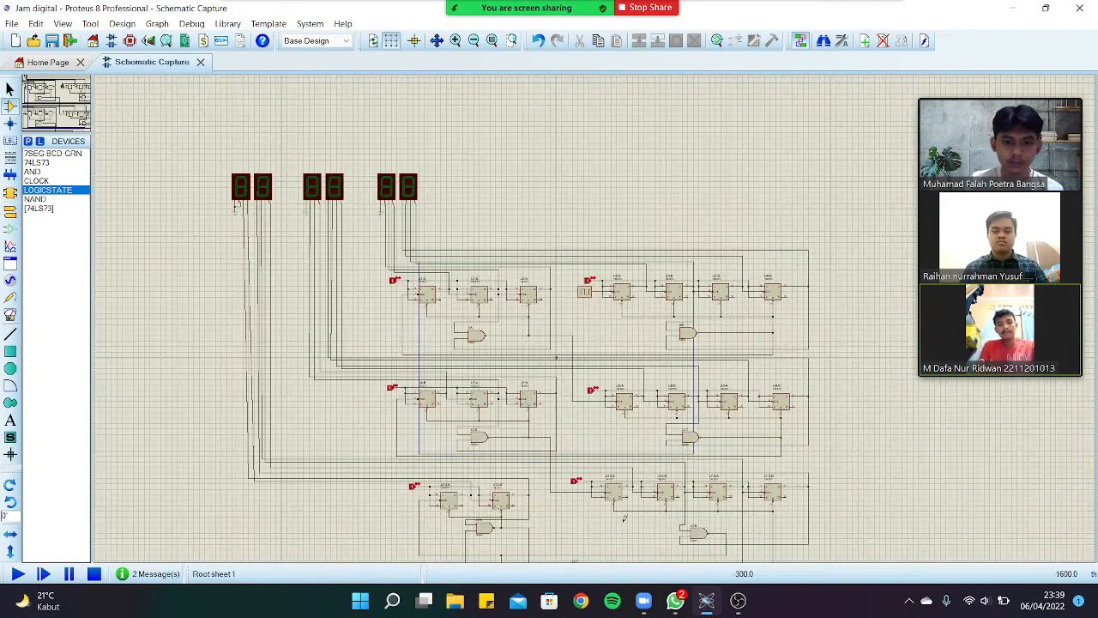
scroll(560, 474, "up", 1)
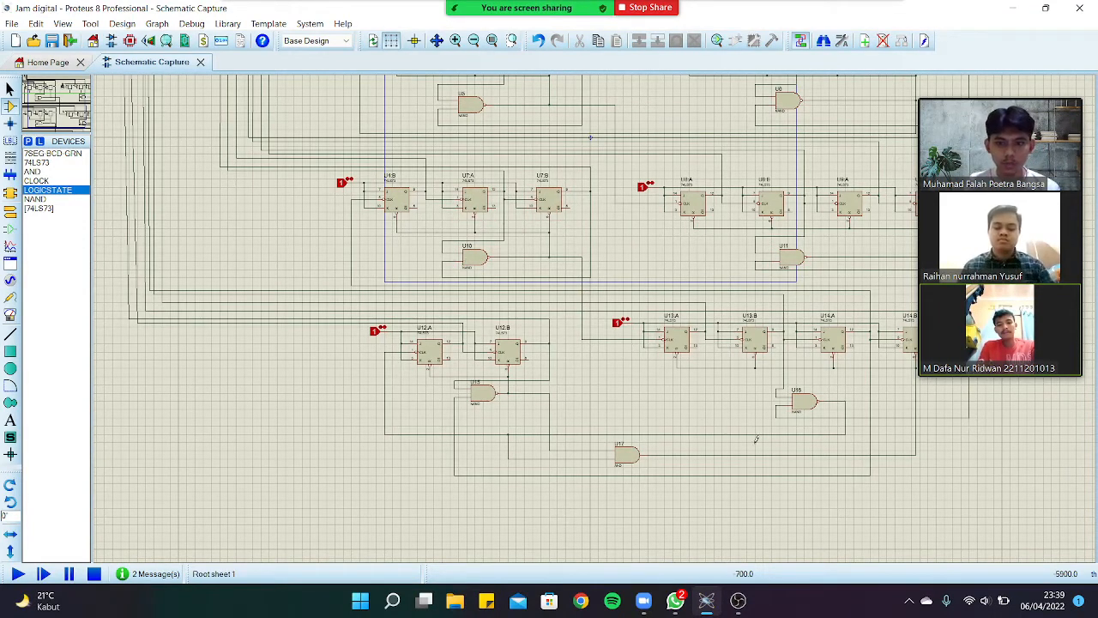
left_click(68, 106)
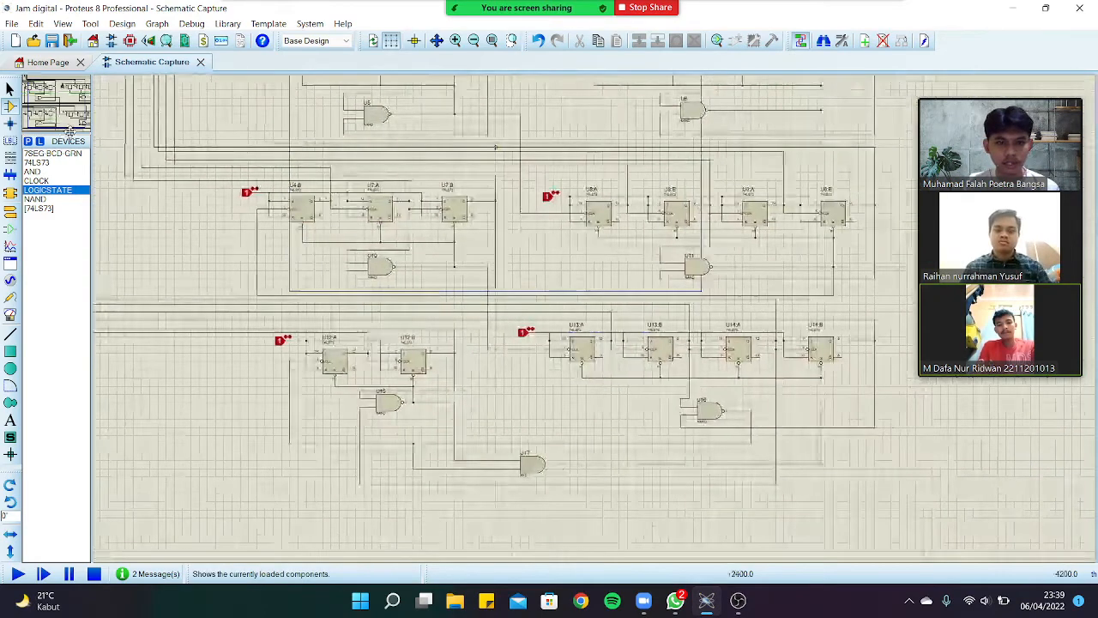
left_click(70, 131)
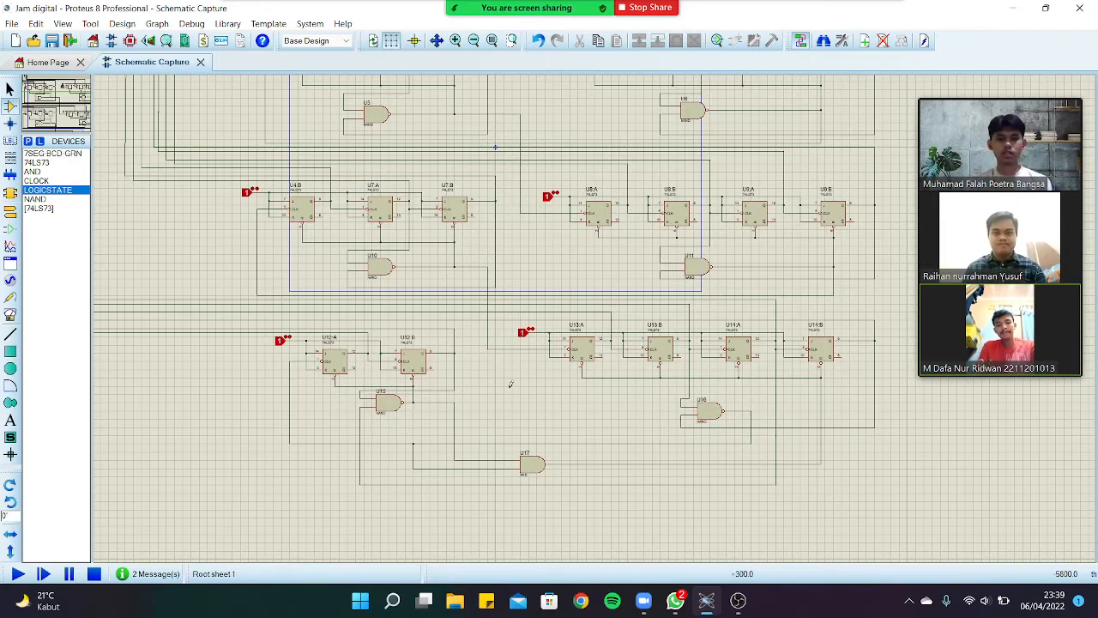
- Examine the six seven-segment displays with their ground connections and the wires leading to the counter rows
scroll(455, 331, "down", 1)
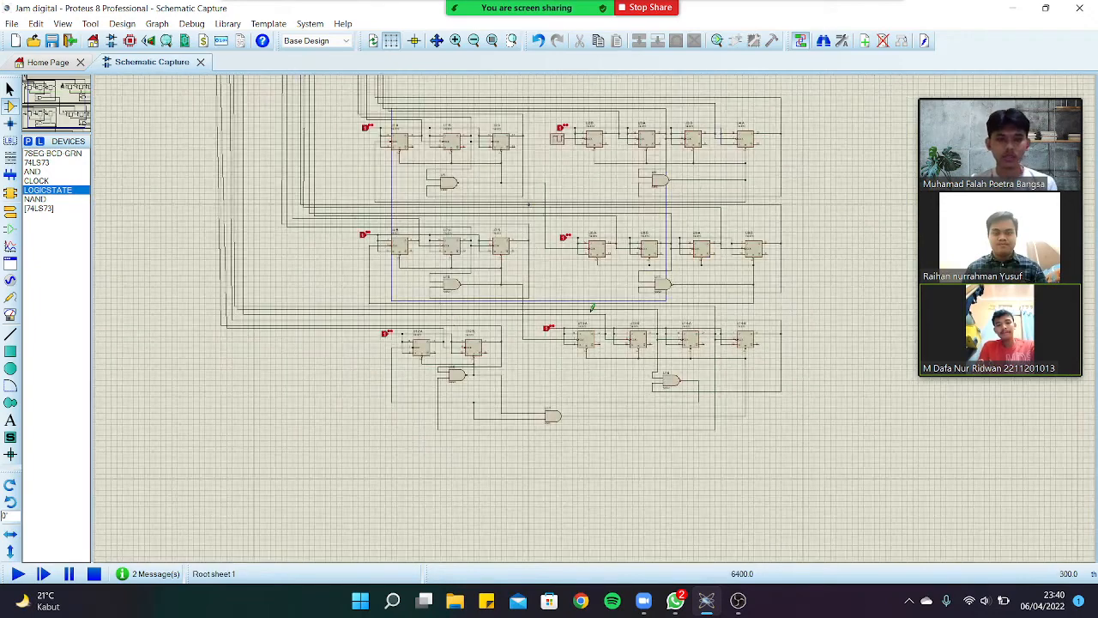
scroll(352, 209, "up", 1)
scroll(616, 262, "up", 1)
scroll(574, 256, "down", 1)
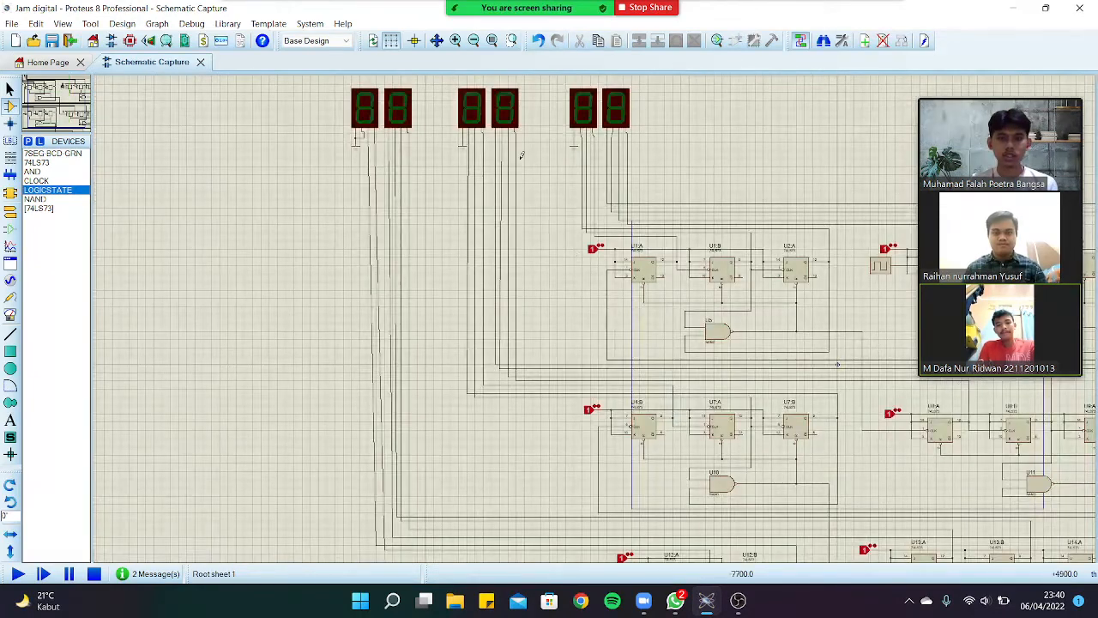
scroll(521, 155, "up", 1)
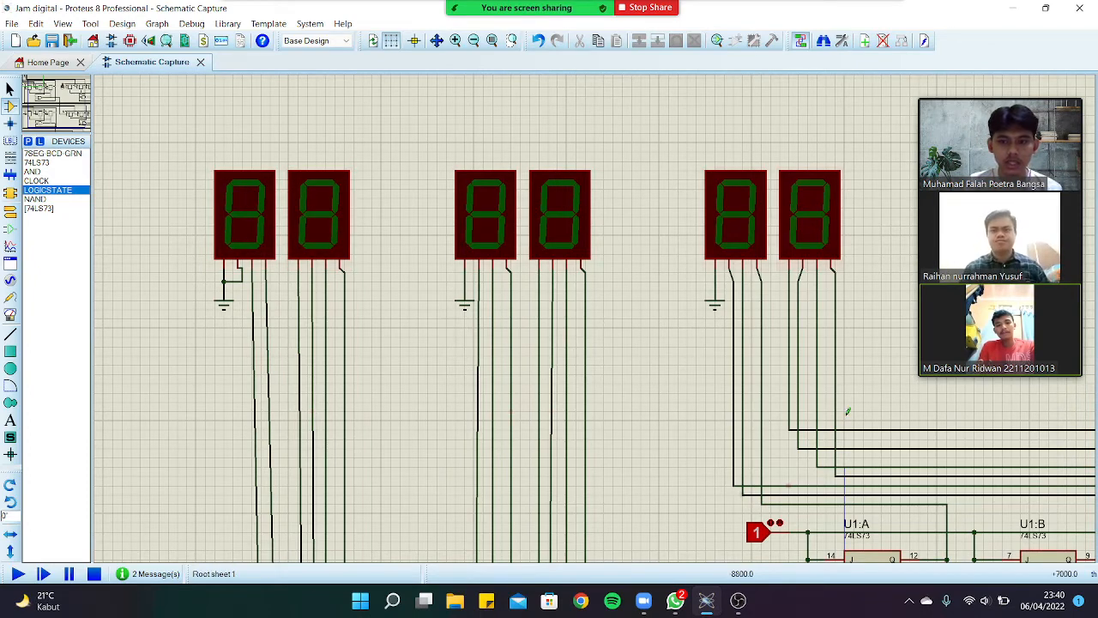
scroll(846, 412, "down", 1)
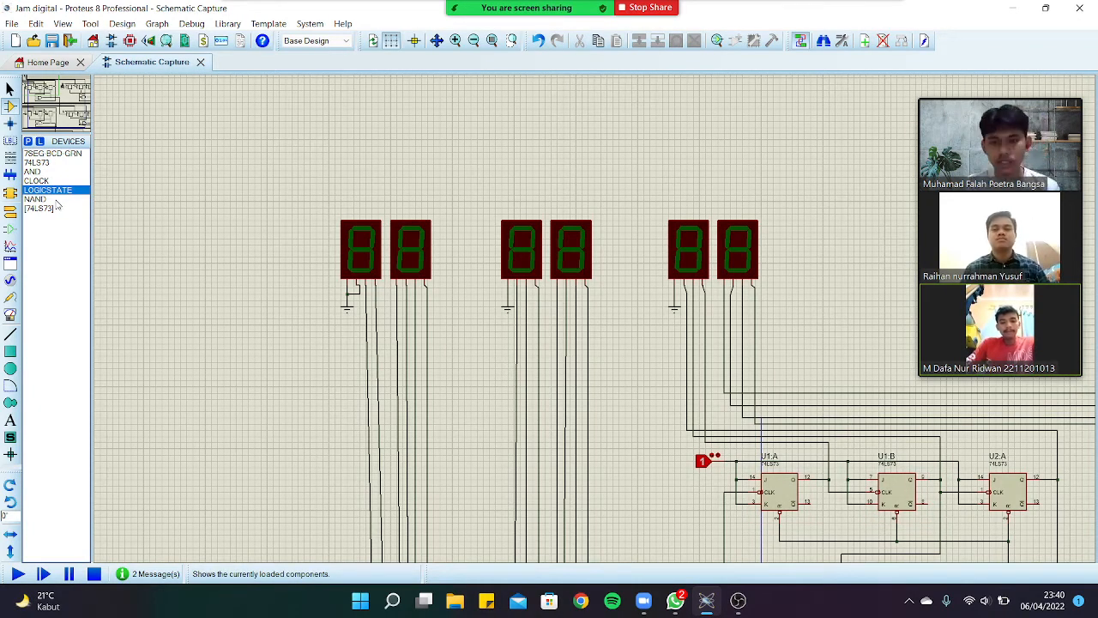
scroll(686, 467, "down", 1)
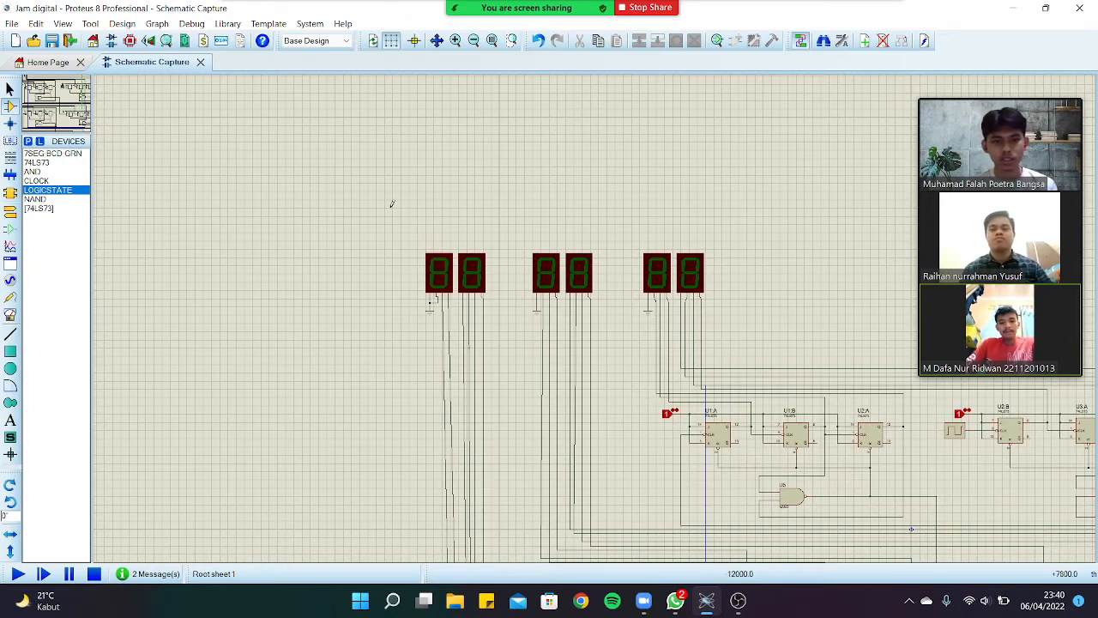
scroll(600, 320, "down", 1)
scroll(596, 314, "up", 1)
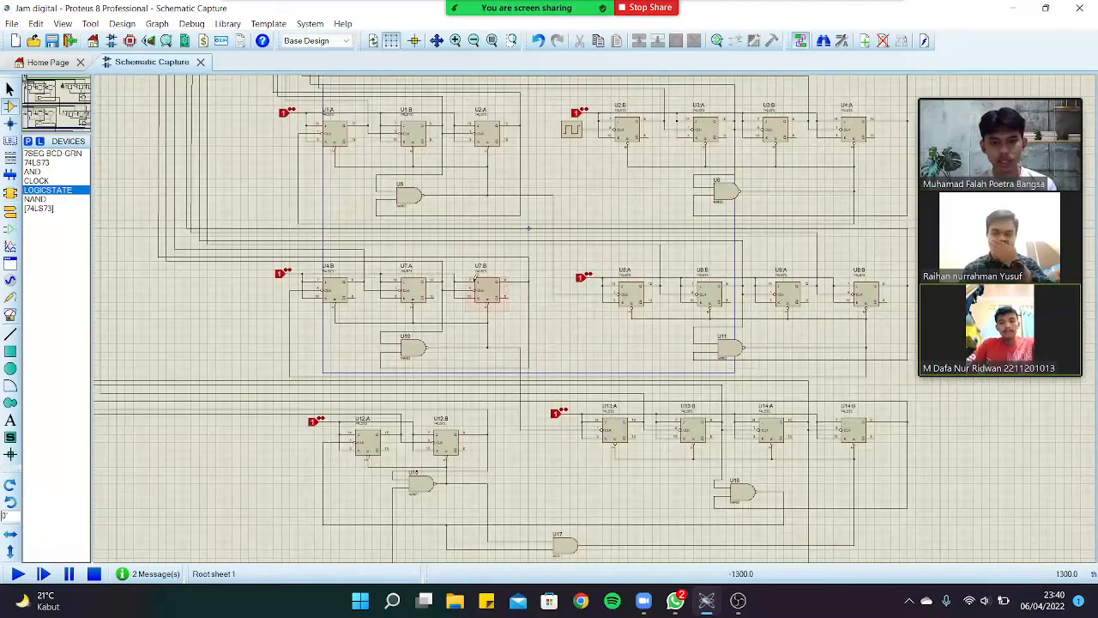
scroll(520, 299, "down", 1)
scroll(609, 321, "up", 1)
scroll(717, 364, "down", 1)
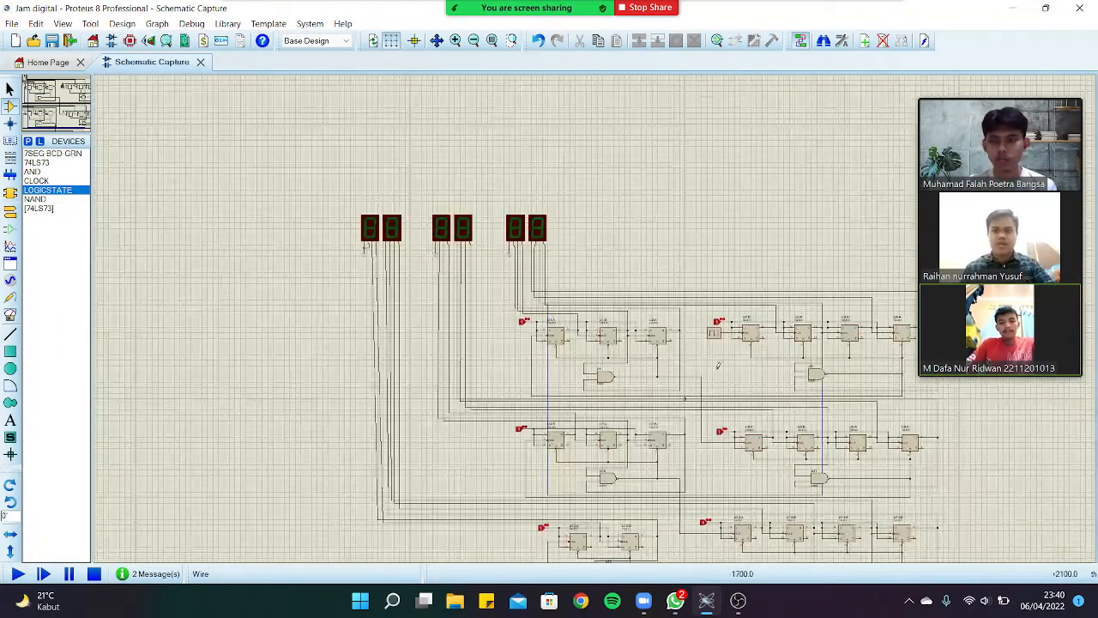
scroll(593, 312, "up", 1)
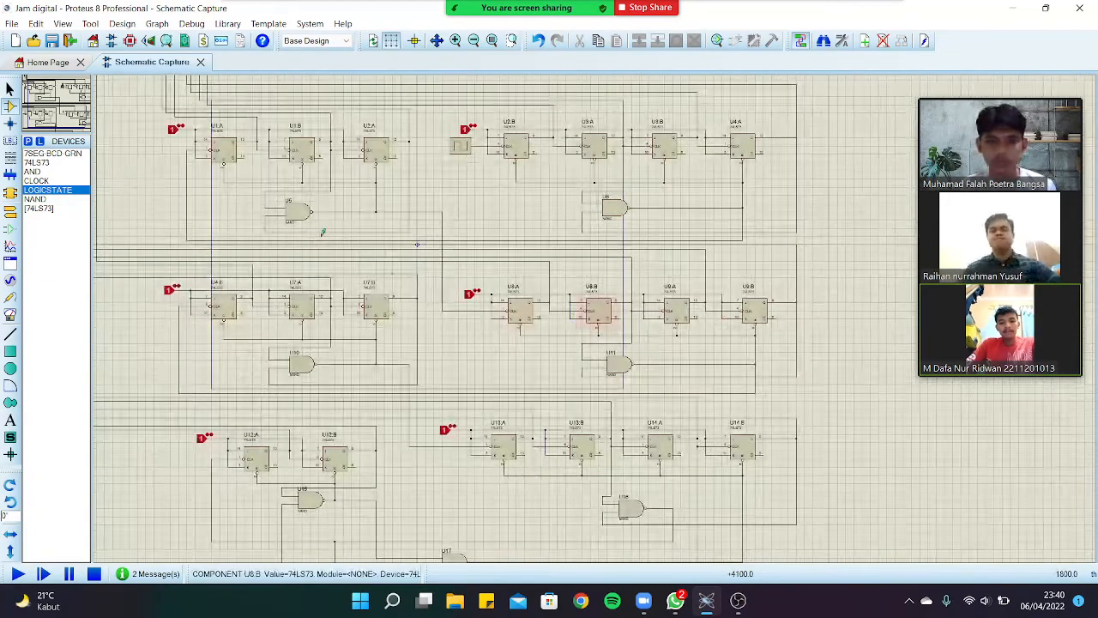
scroll(417, 244, "down", 1)
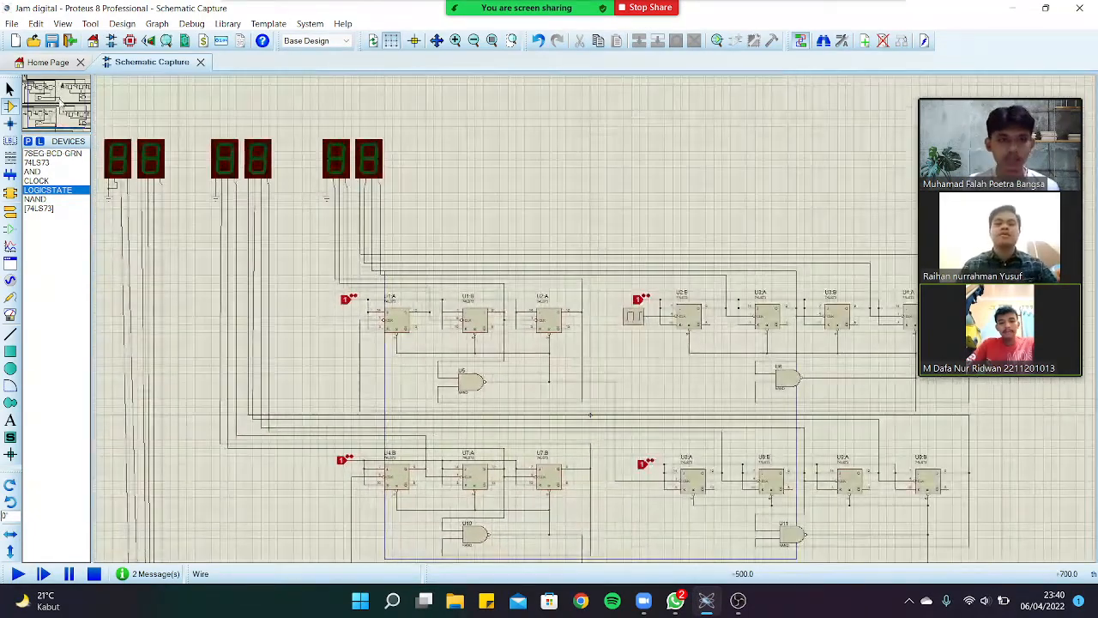
scroll(574, 298, "up", 1)
middle_click(563, 287)
left_click(587, 363)
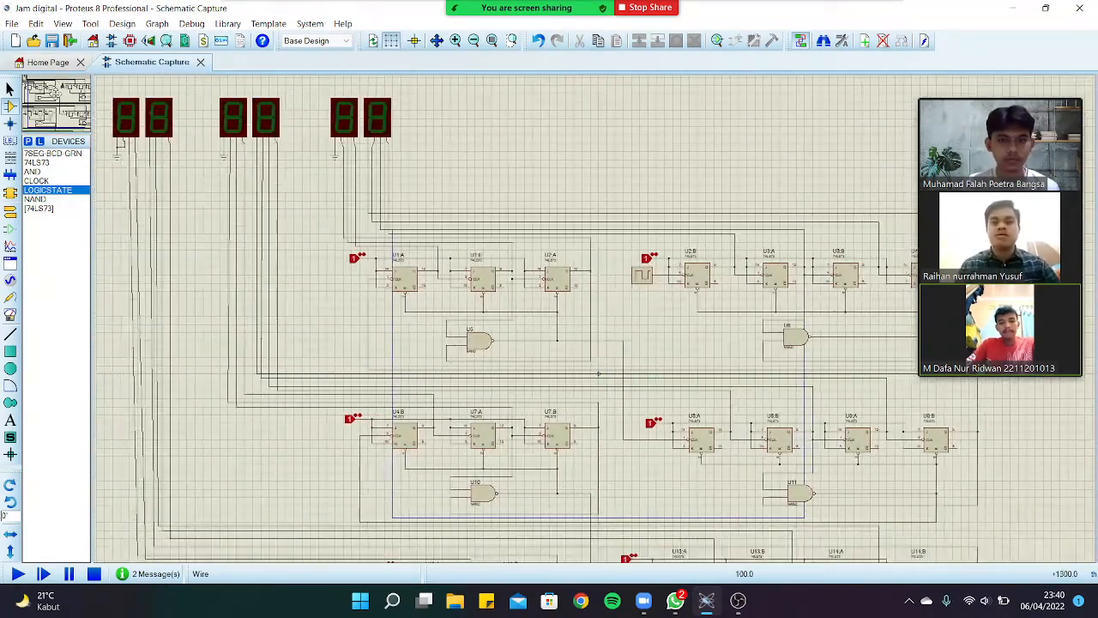
- Set the clock frequency of the clock source in the upper counter row to 8 Hz
scroll(335, 200, "down", 1)
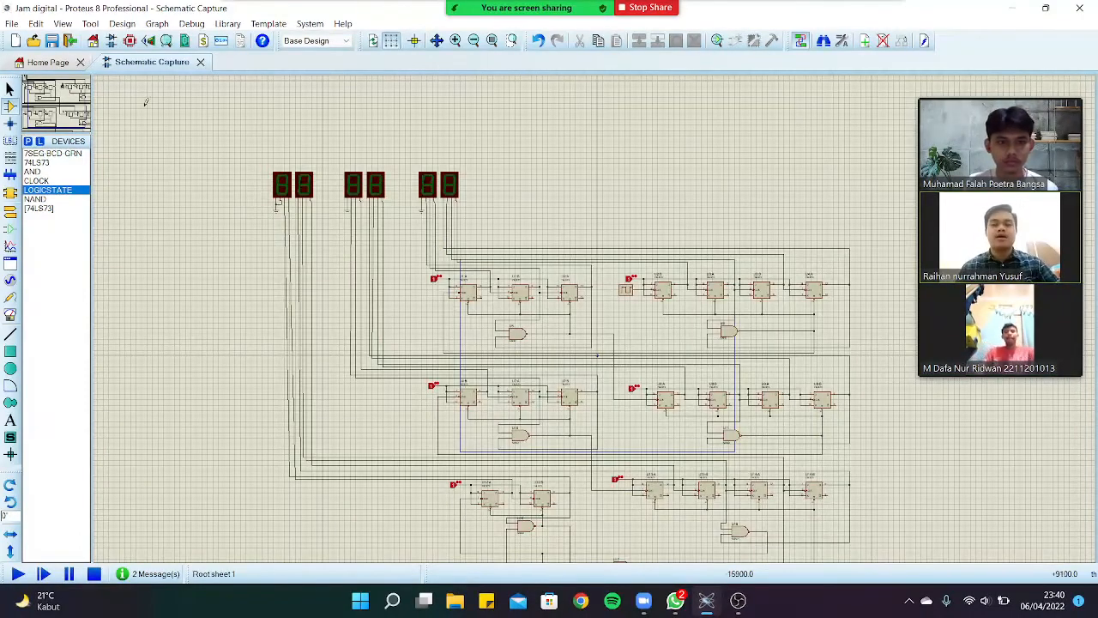
left_click(82, 106)
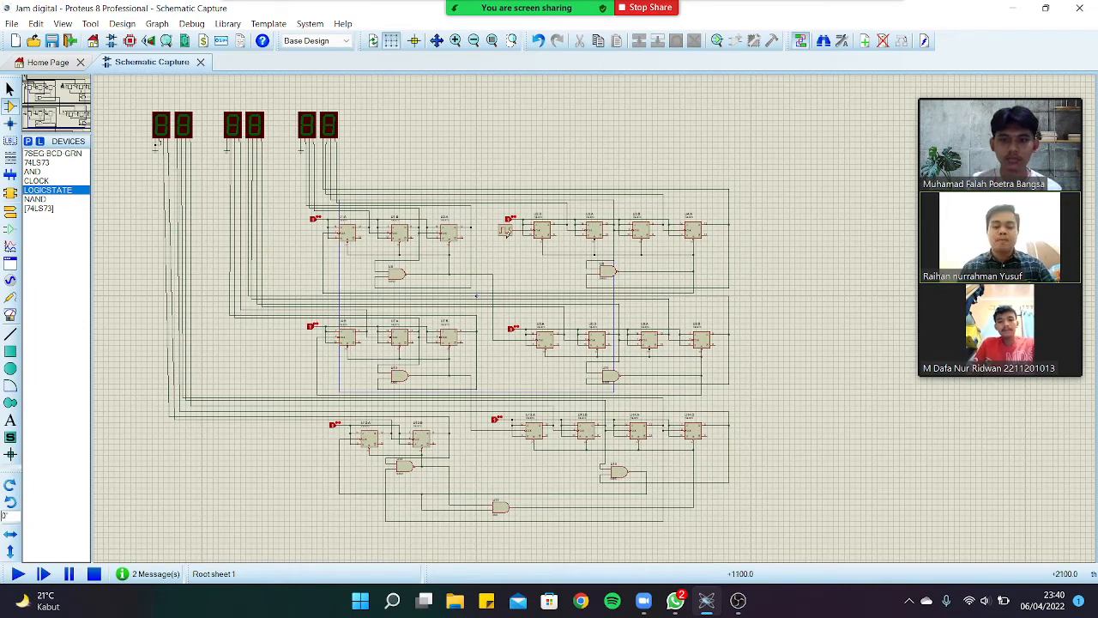
double_click(506, 238)
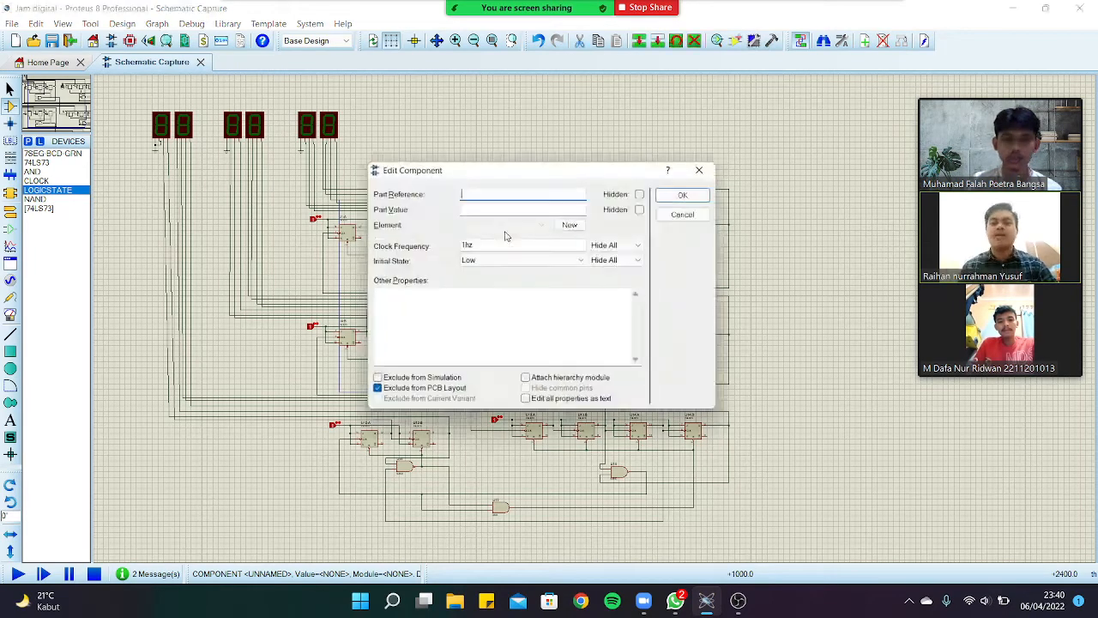
left_click(466, 244)
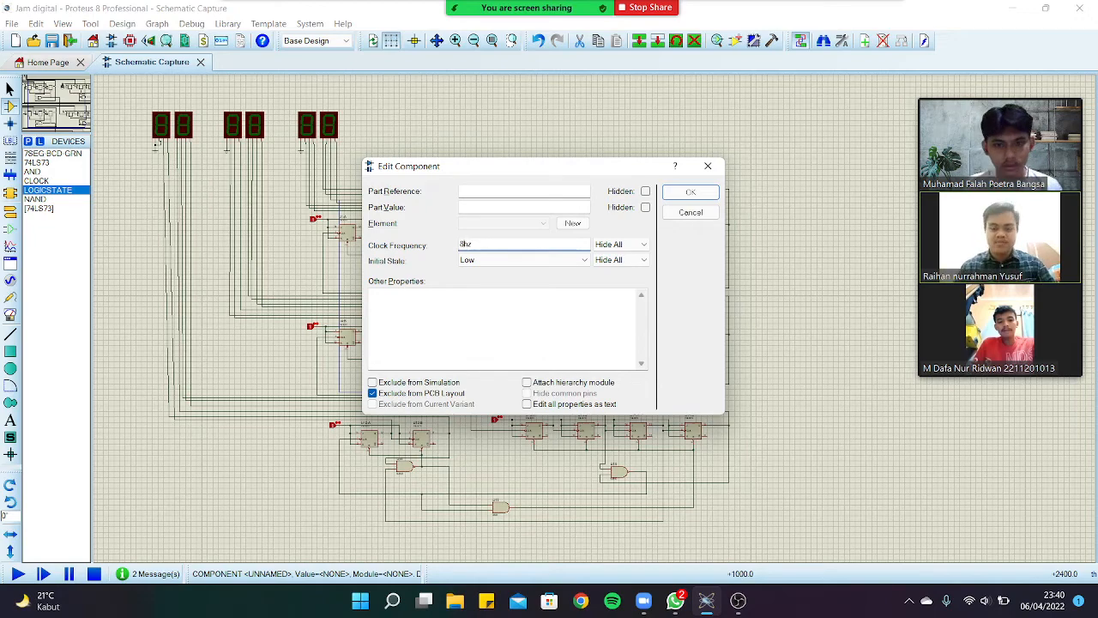
key("Return")
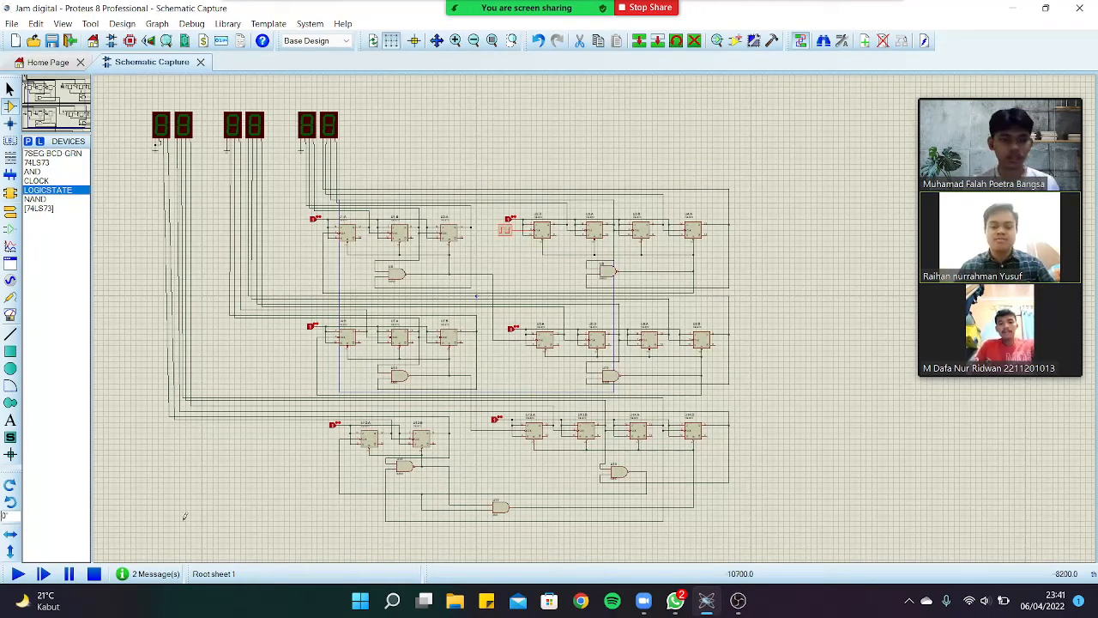
- Run the simulation to watch the clock displays count, pause it, and stop it
left_click(18, 574)
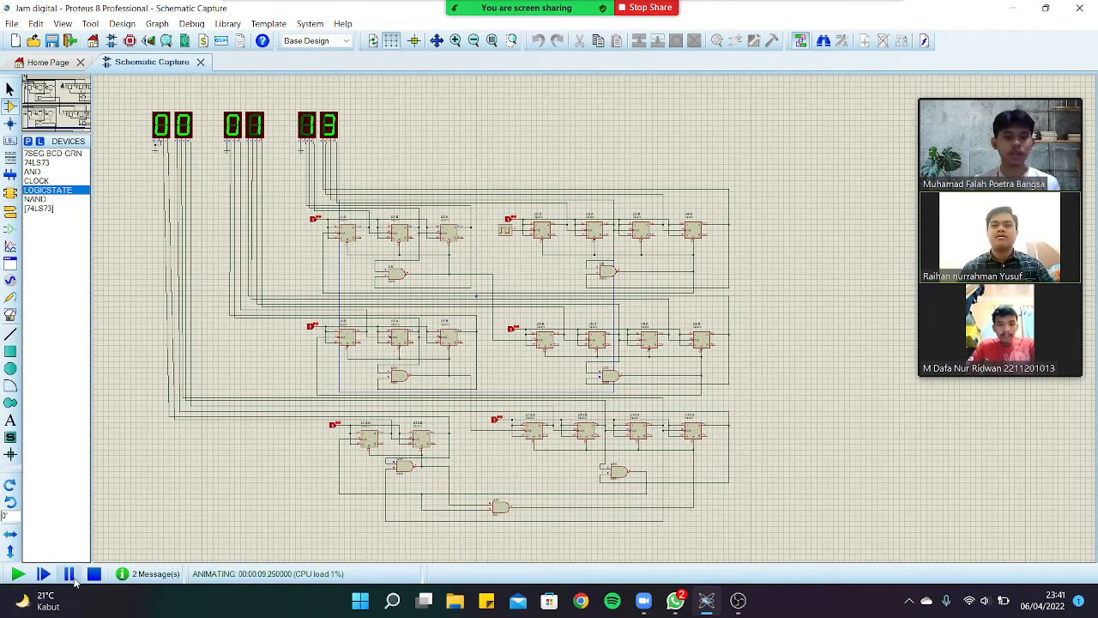
left_click(70, 575)
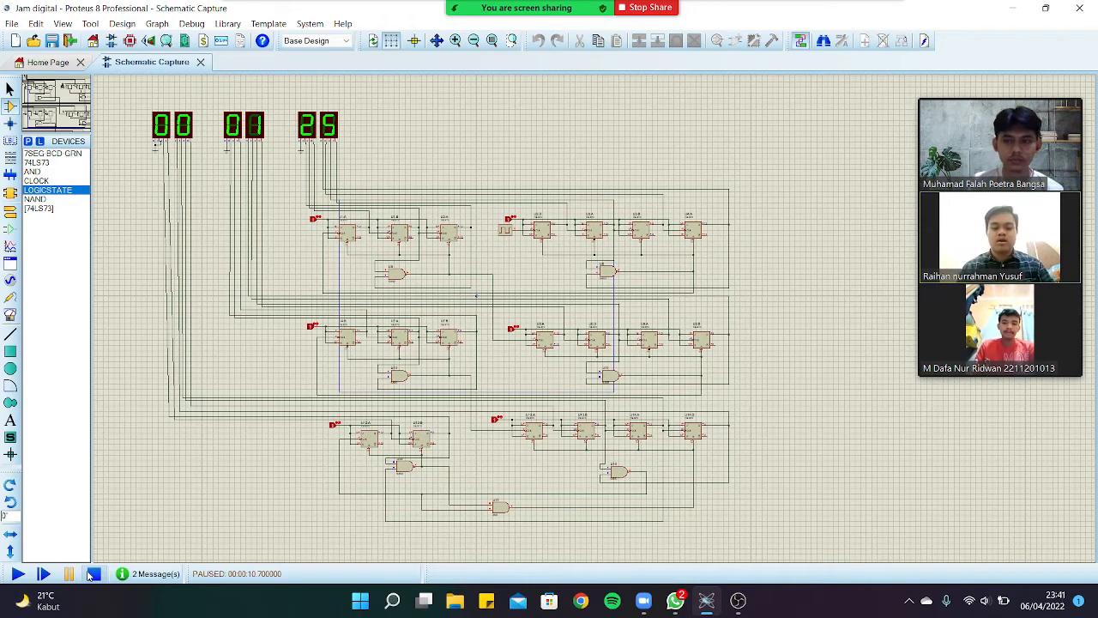
left_click(93, 574)
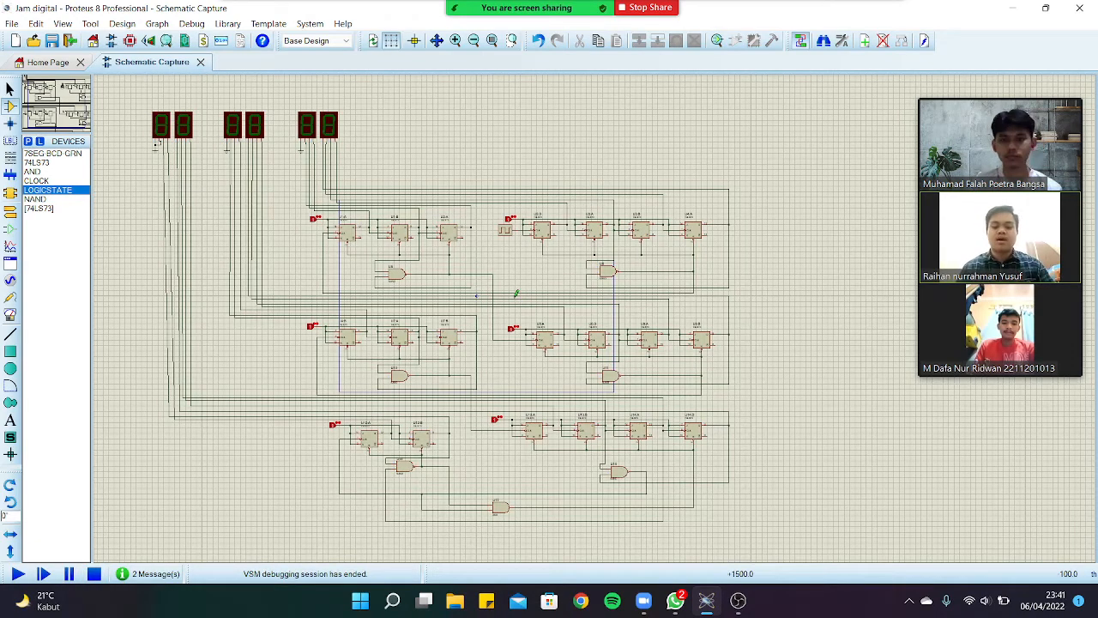
- Set the clock frequency of the clock source in the upper counter row to 250 Hz
double_click(508, 233)
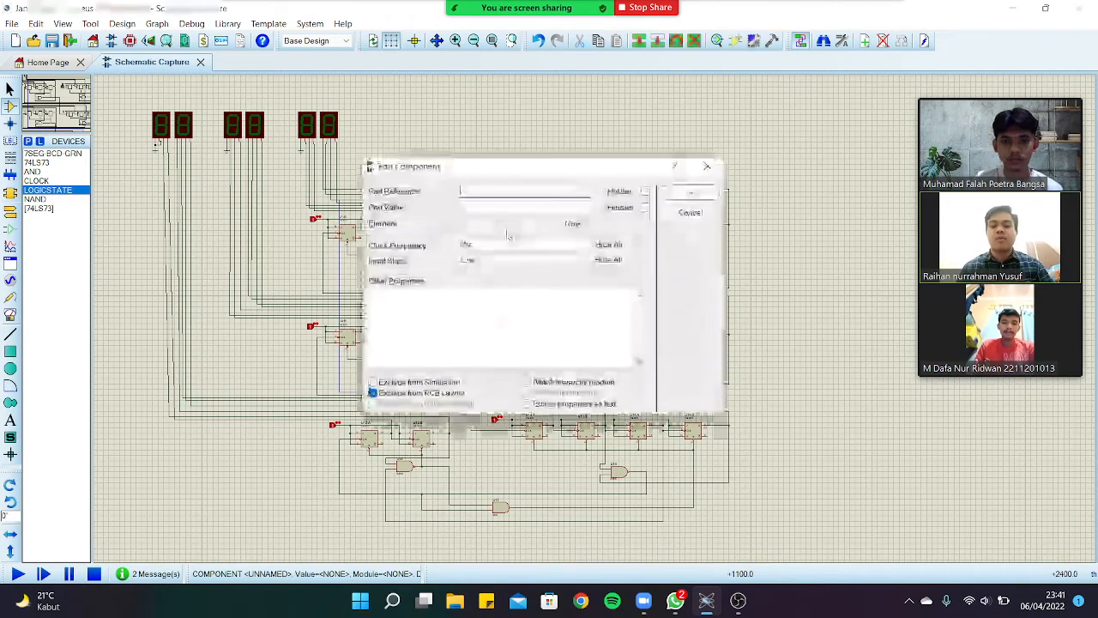
left_click(465, 244)
type("2hz")
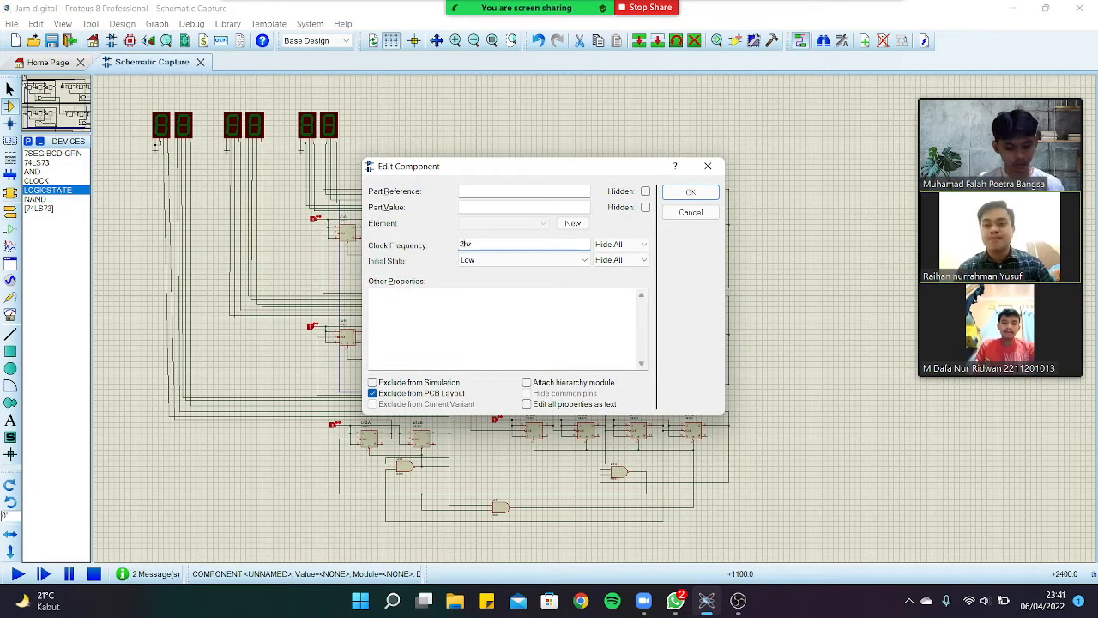
type("50")
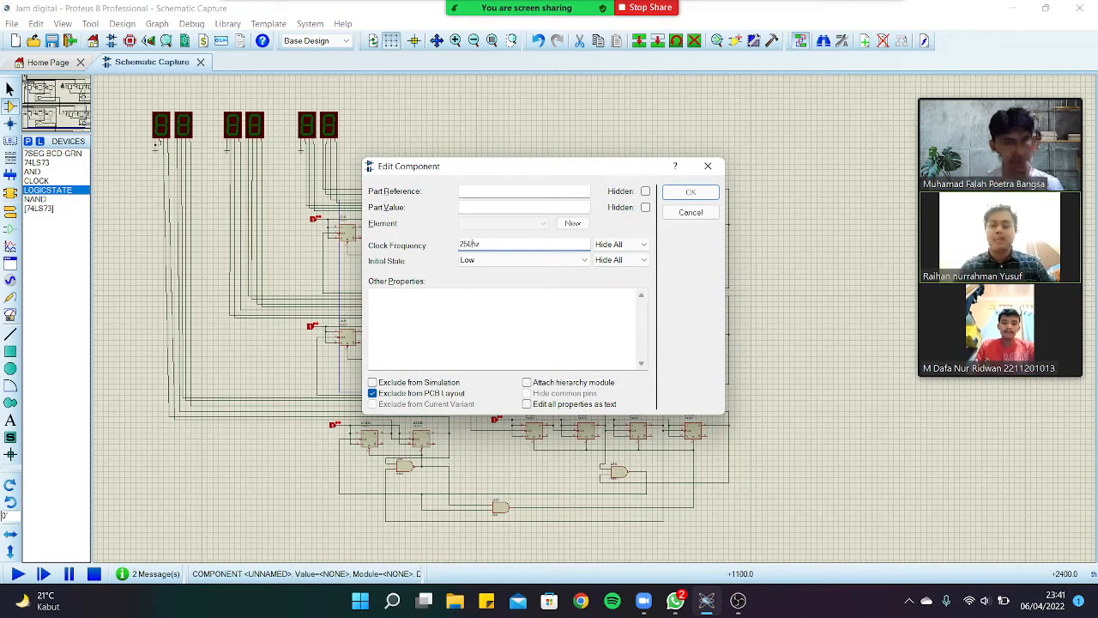
left_click(690, 191)
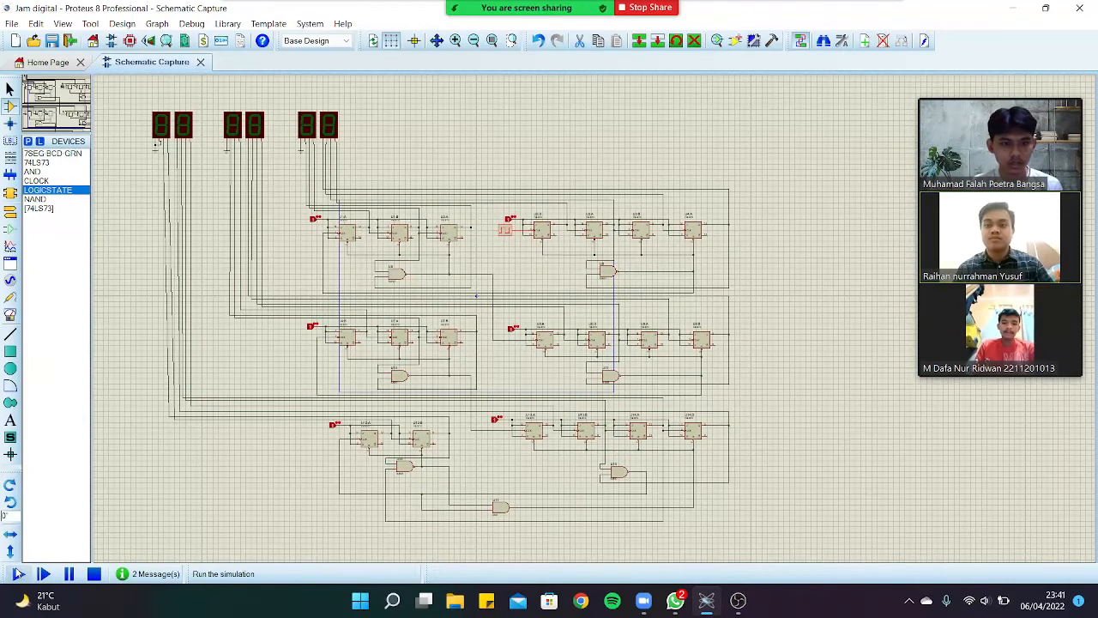
- Run the simulation at 250 Hz to watch the seven-segment displays count, pausing it before stopping it
left_click(17, 574)
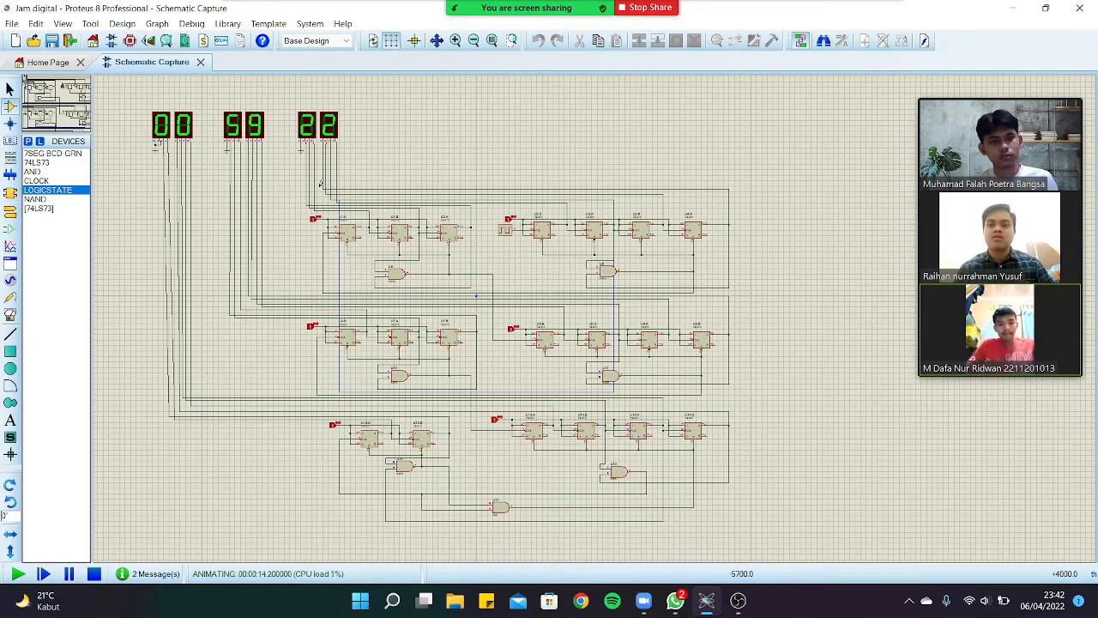
left_click(72, 573)
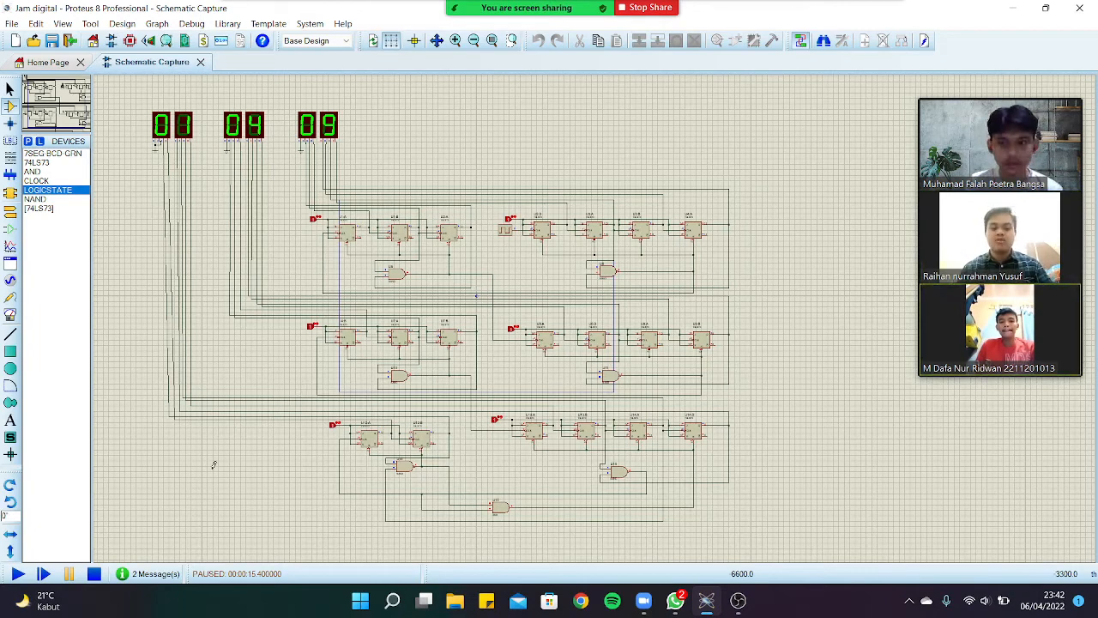
left_click(92, 575)
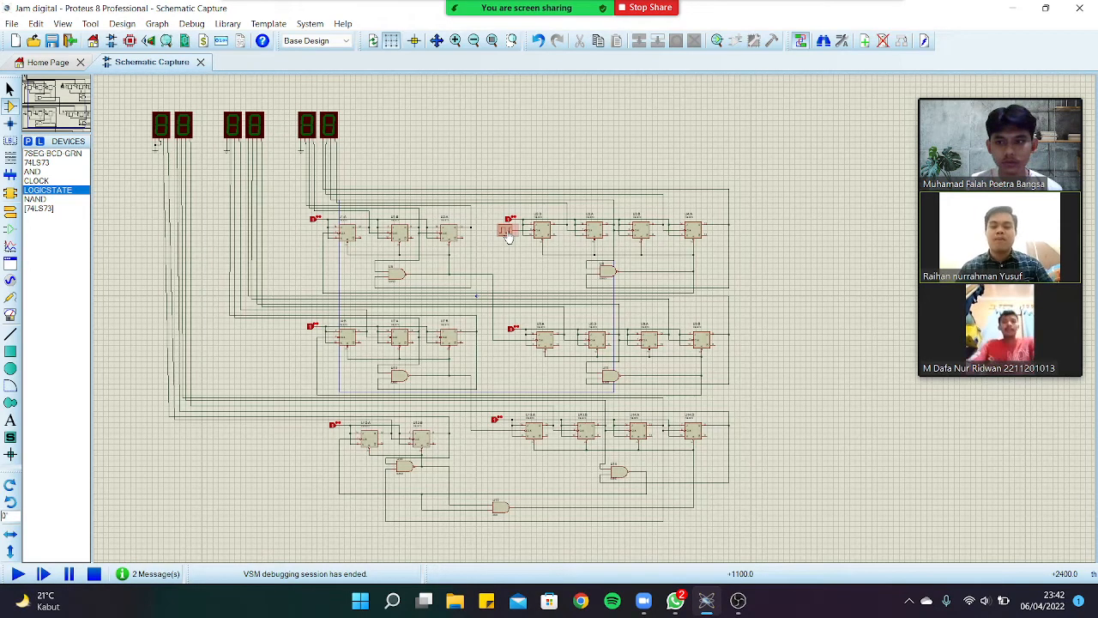
- Set the clock frequency of the upper row's clock source to 1000 Hz
double_click(507, 234)
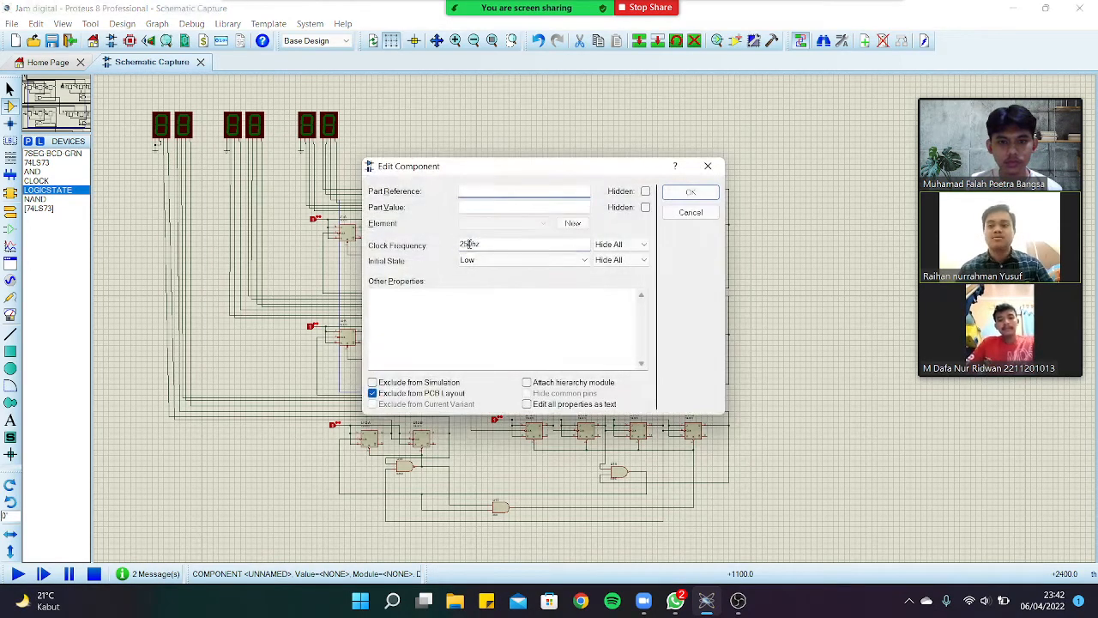
left_click(470, 244)
key("BackSpace")
key("BackSpace")
key("BackSpace")
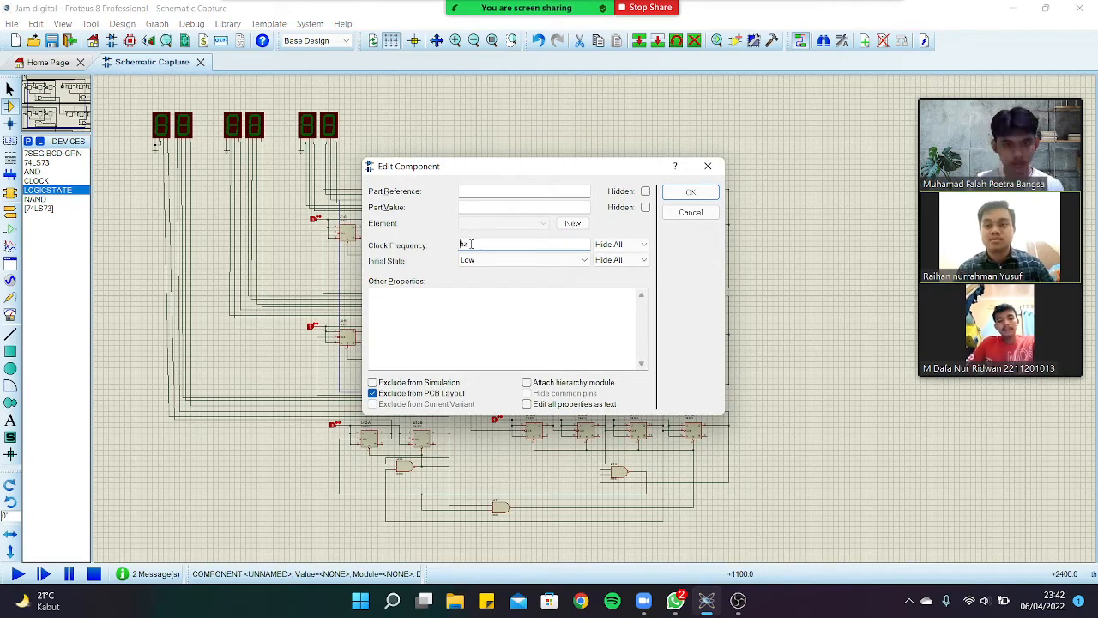
type("1000")
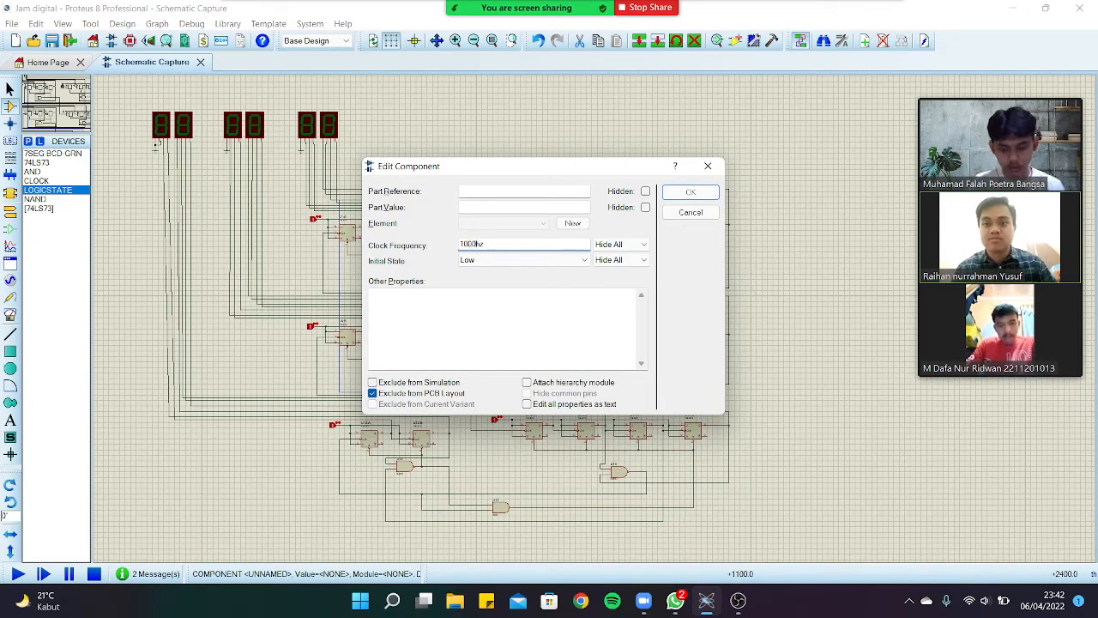
key("Return")
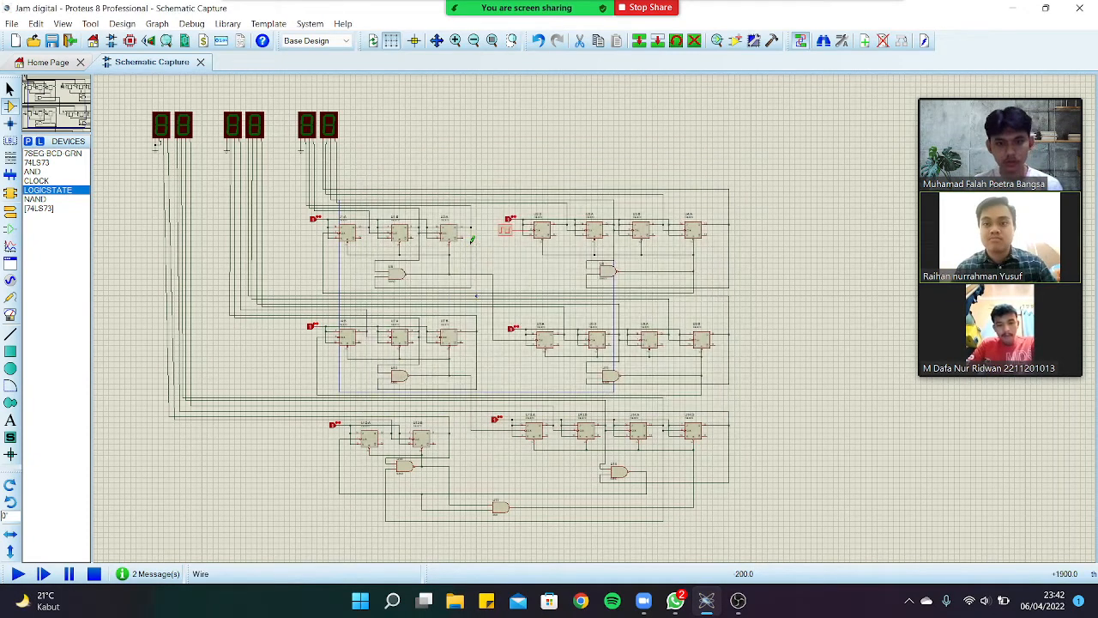
- Run the simulation at 1000 Hz to watch the clock displays count faster, pausing it before stopping it
left_click(17, 574)
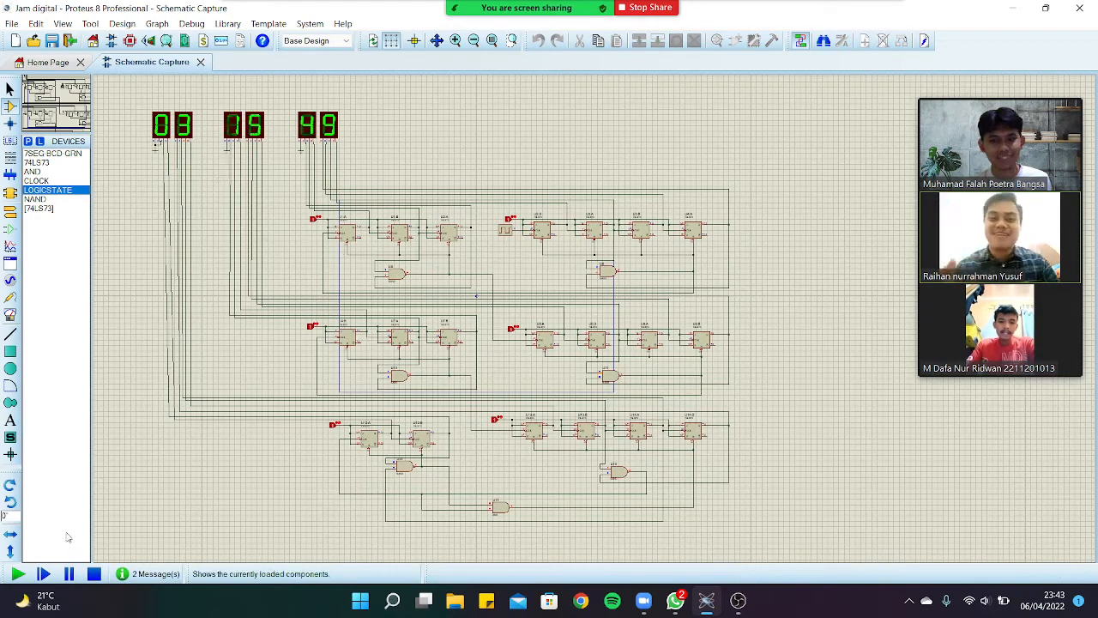
left_click(68, 573)
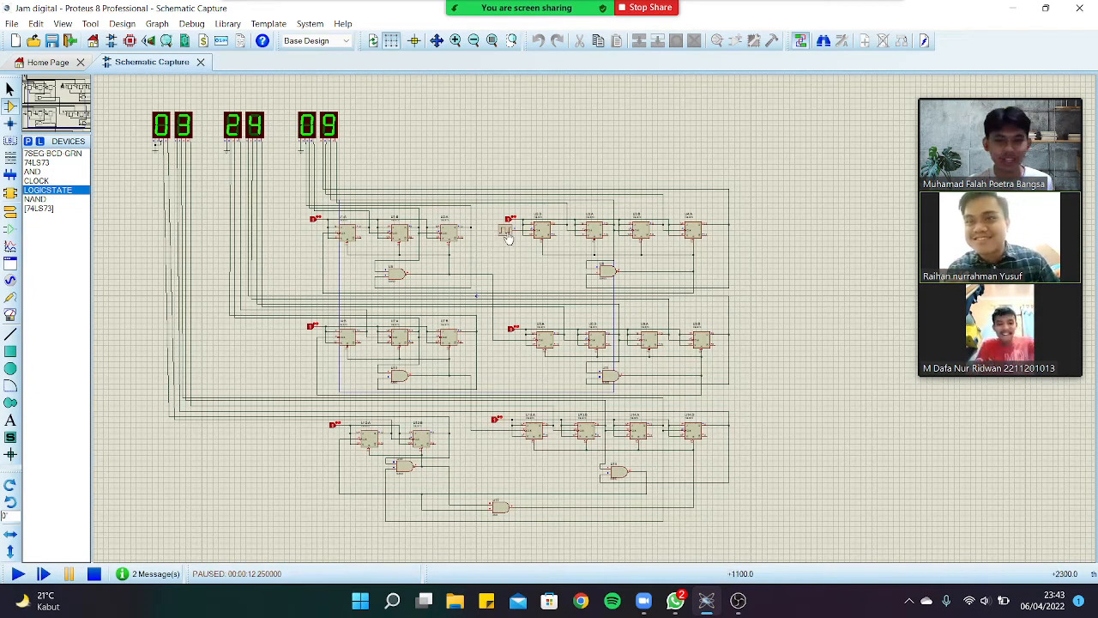
left_click(95, 574)
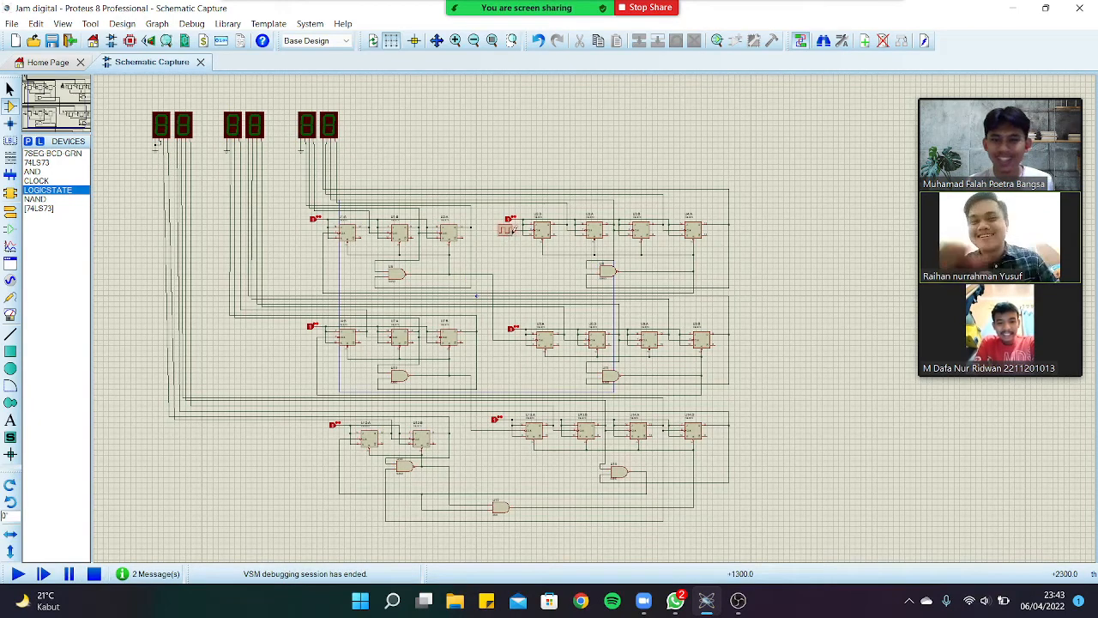
- Set the clock frequency of the upper row's clock source to 3000 Hz
double_click(510, 234)
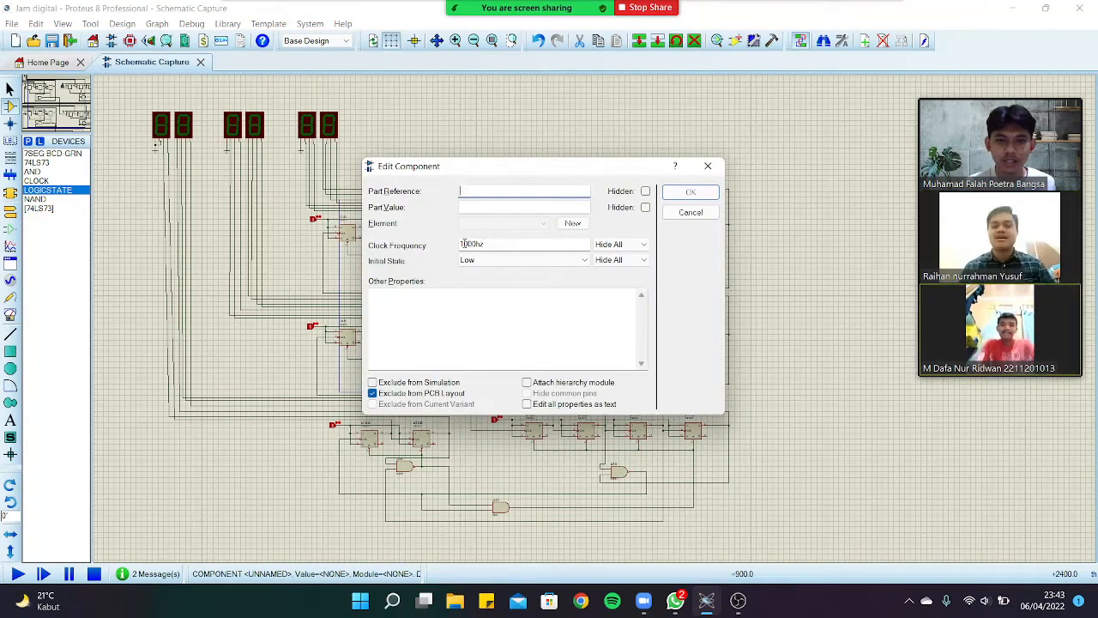
left_click(500, 244)
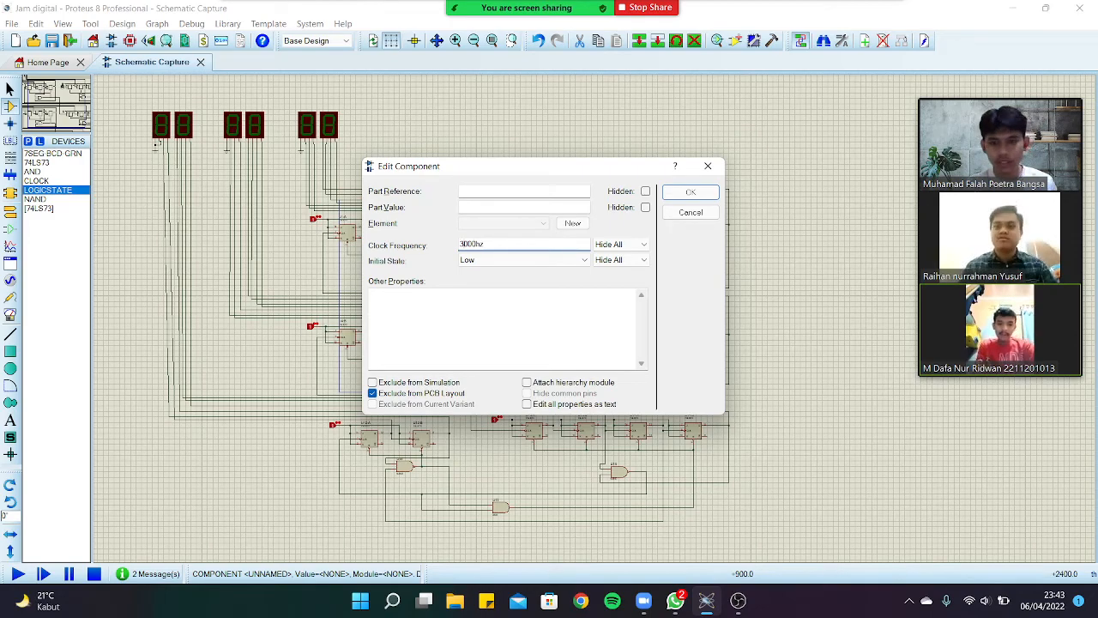
key("Return")
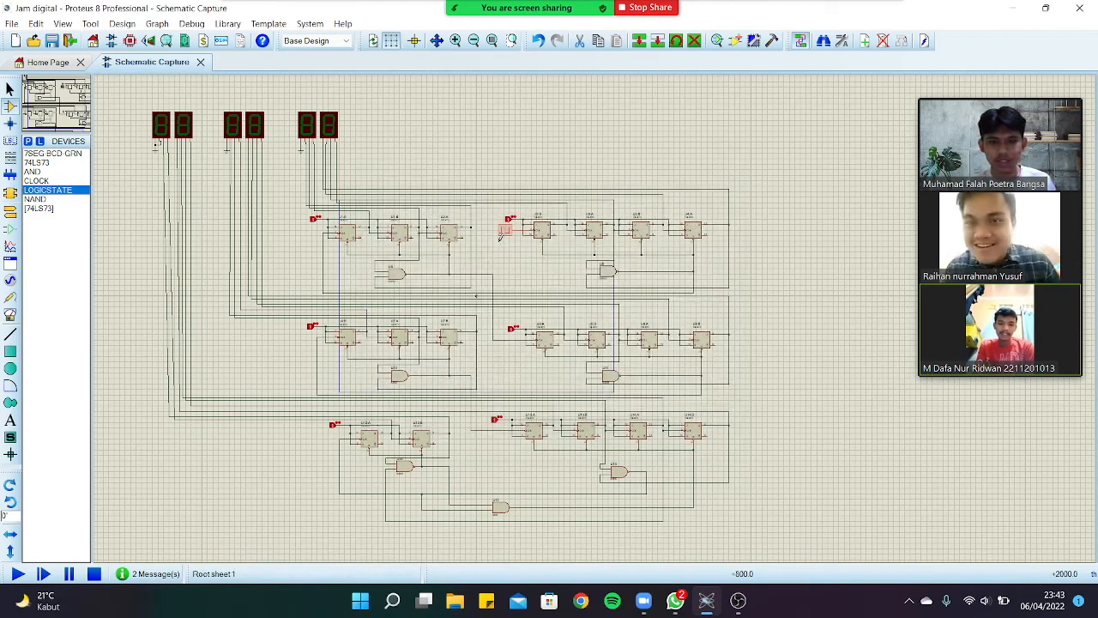
- Run the simulation at 3000 Hz to watch the hour digits roll over at the end of the day, pausing it before stopping it
left_click(16, 574)
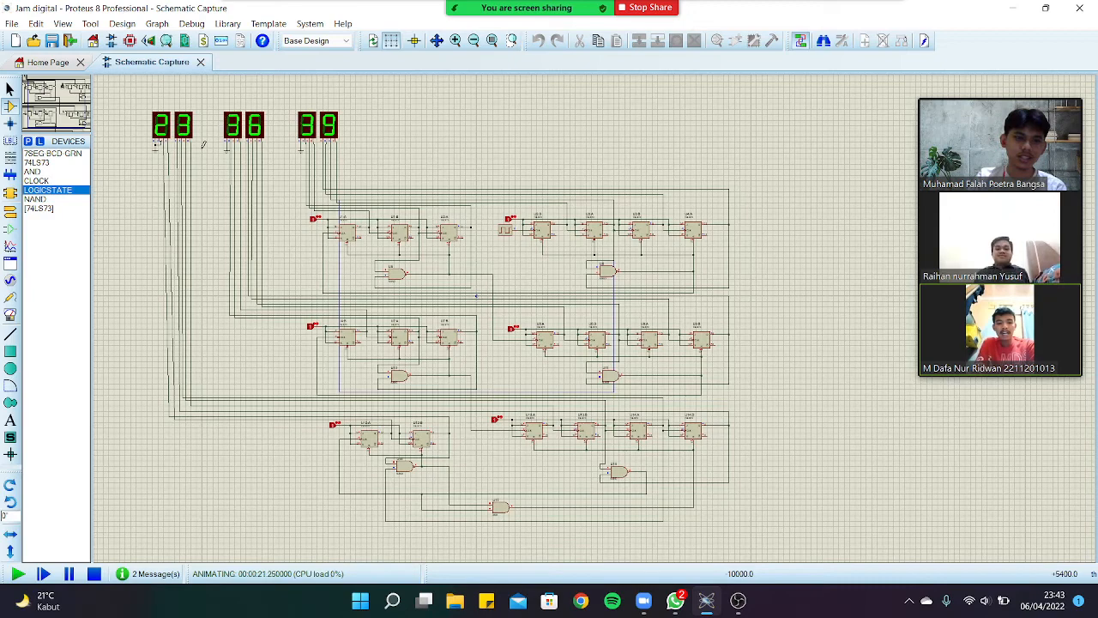
left_click(74, 574)
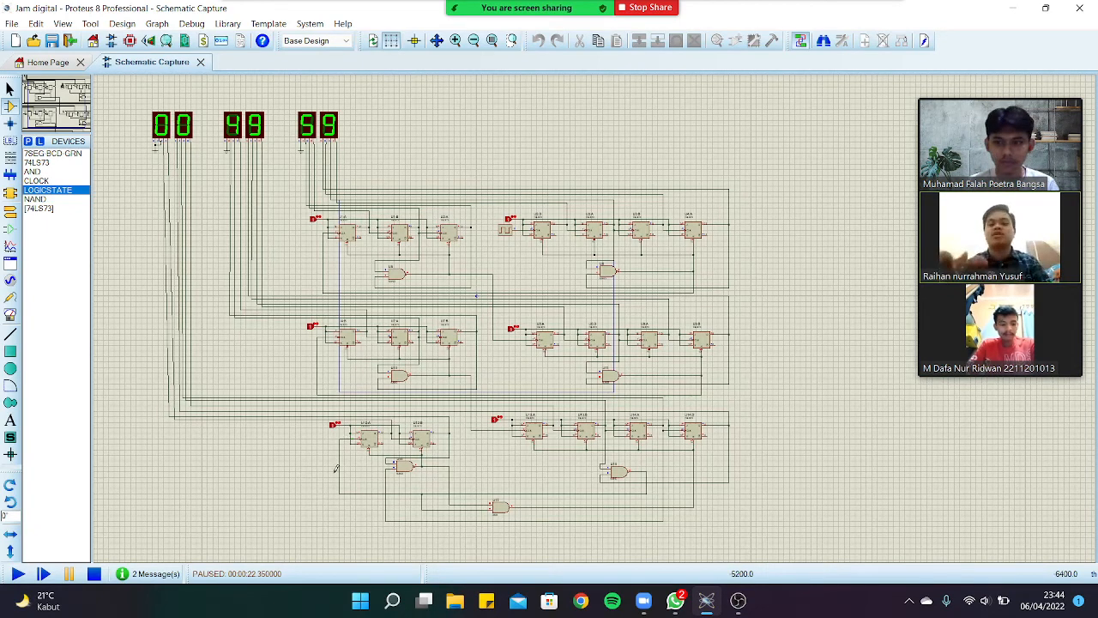
left_click(94, 575)
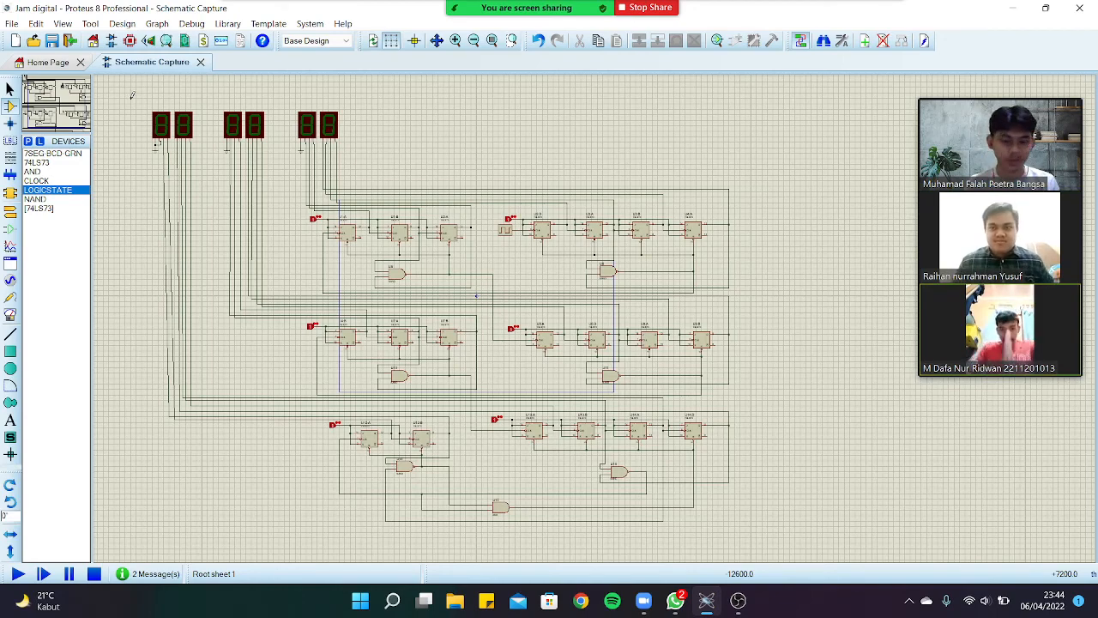
left_click(736, 603)
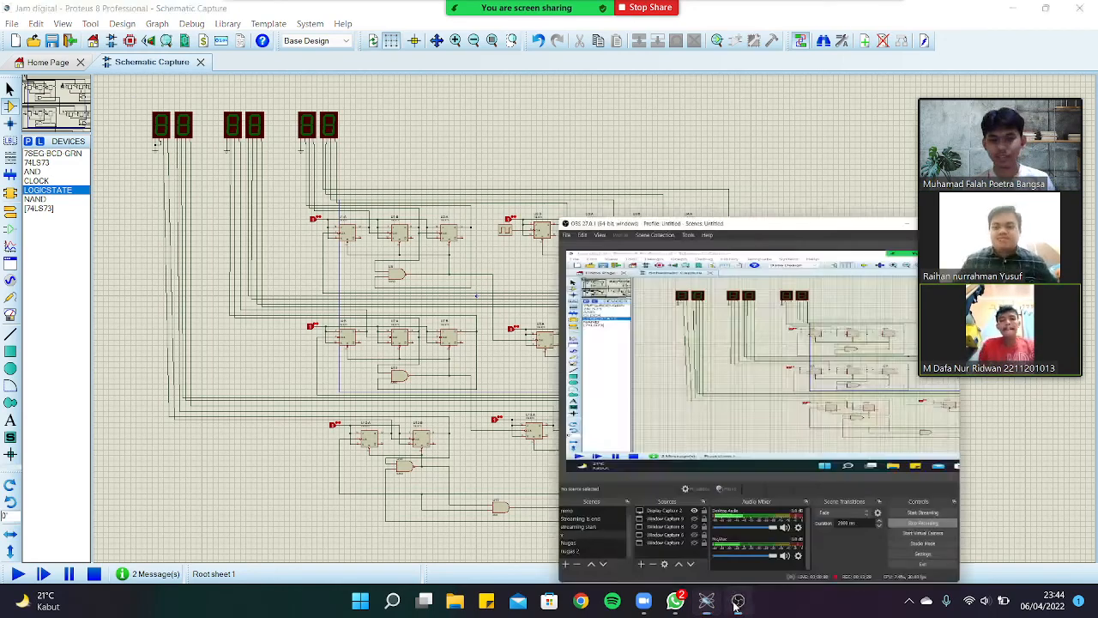